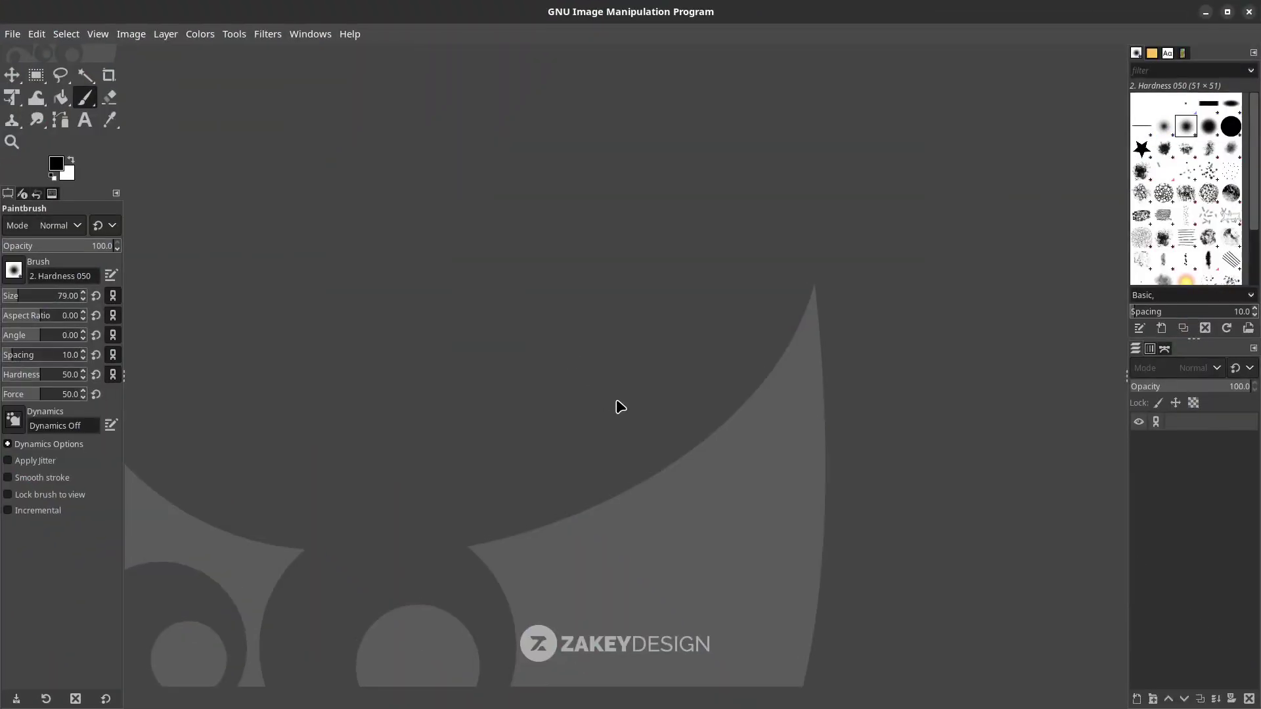
Create a new blank image 1920 × 1080 px in size
{"action": "left_click", "coordinate": [11, 36]}
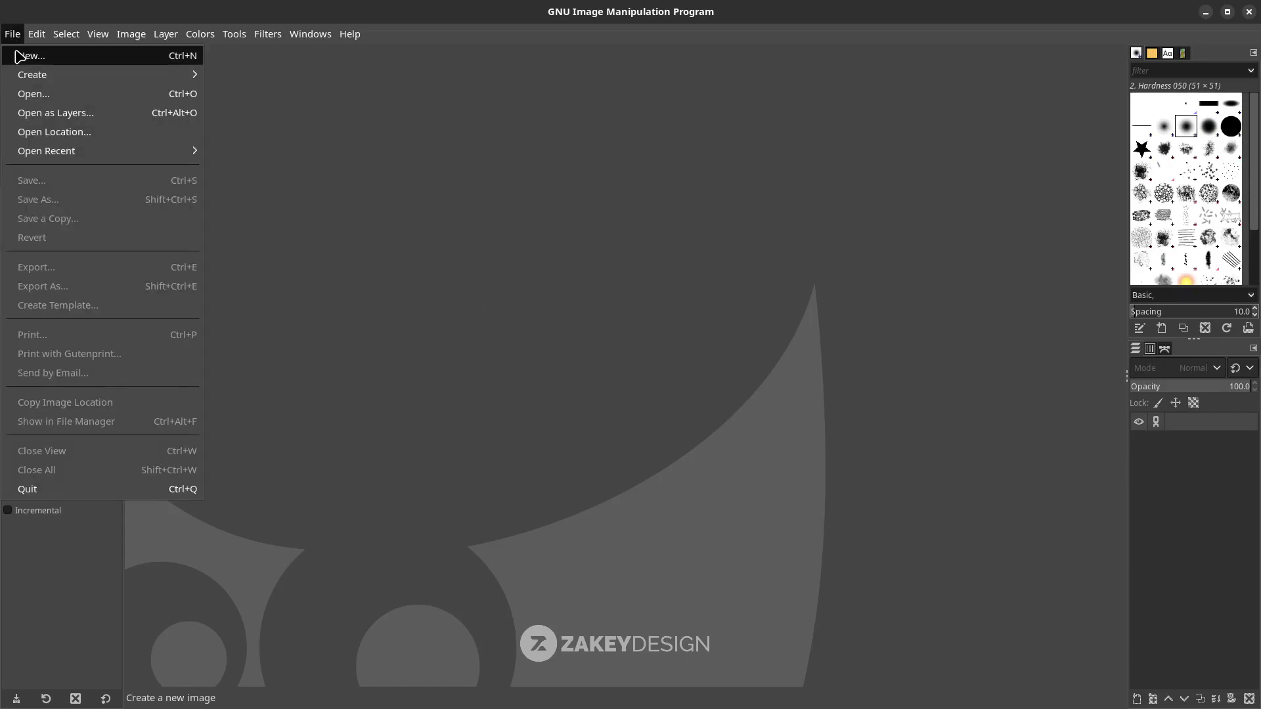
{"action": "left_click", "coordinate": [19, 56]}
{"action": "left_click_drag", "start_coordinate": [114, 18], "coordinate": [493, 131]}
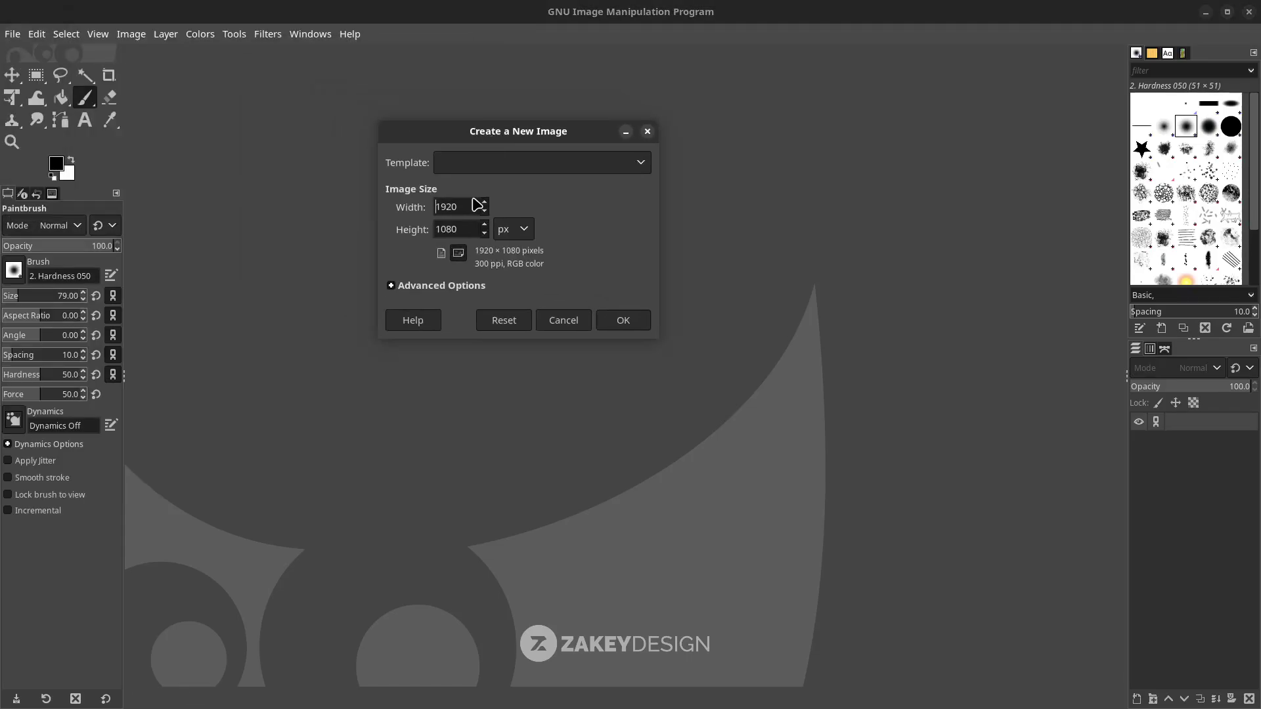
{"action": "left_click_drag", "start_coordinate": [467, 206], "coordinate": [401, 226]}
{"action": "left_click", "coordinate": [635, 324]}
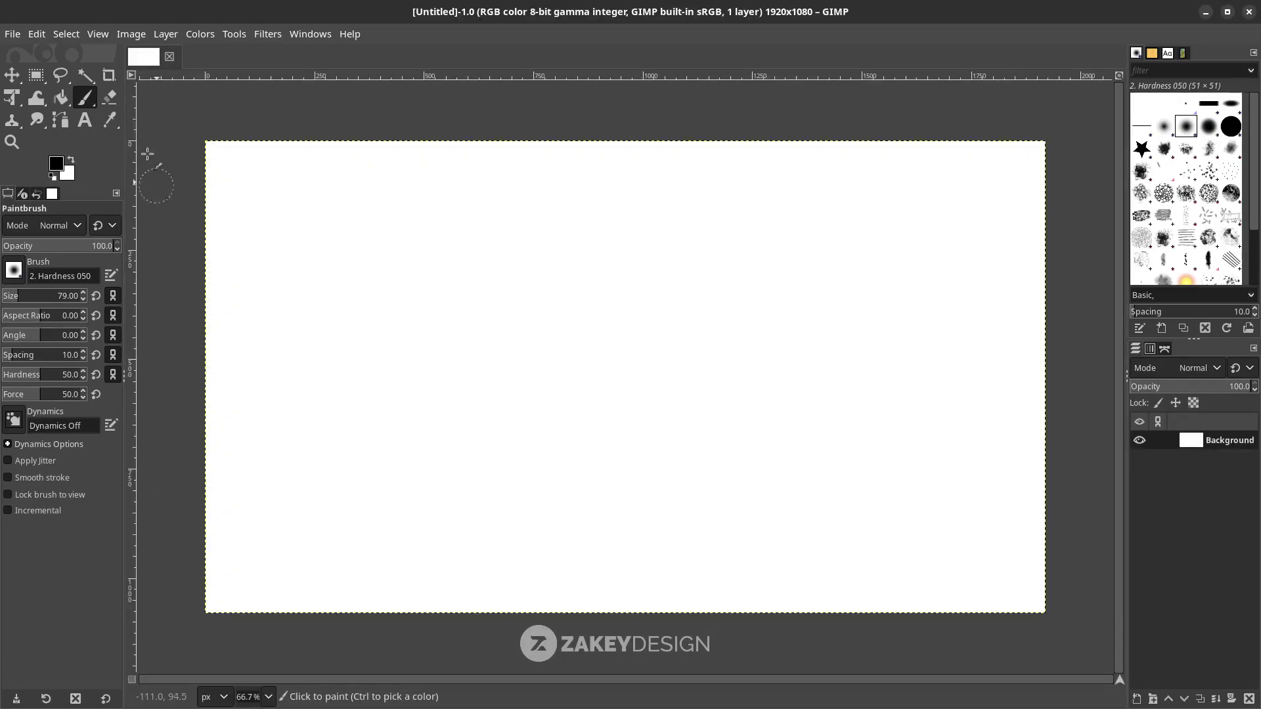
Add the text "BOLD" near the middle of the canvas and set its font to Bebas Neue Bold
{"action": "left_click", "coordinate": [86, 121]}
{"action": "left_click", "coordinate": [488, 374]}
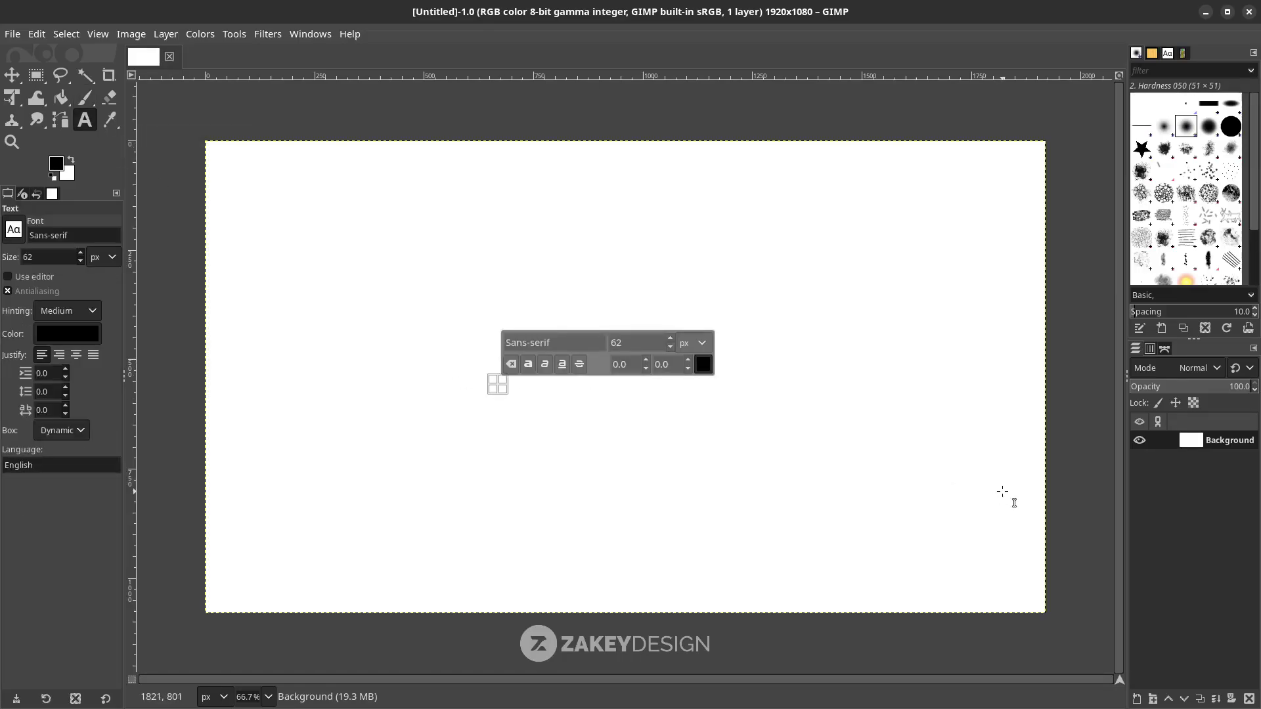
{"action": "type", "text": "BOLD"}
{"action": "left_click", "coordinate": [546, 407]}
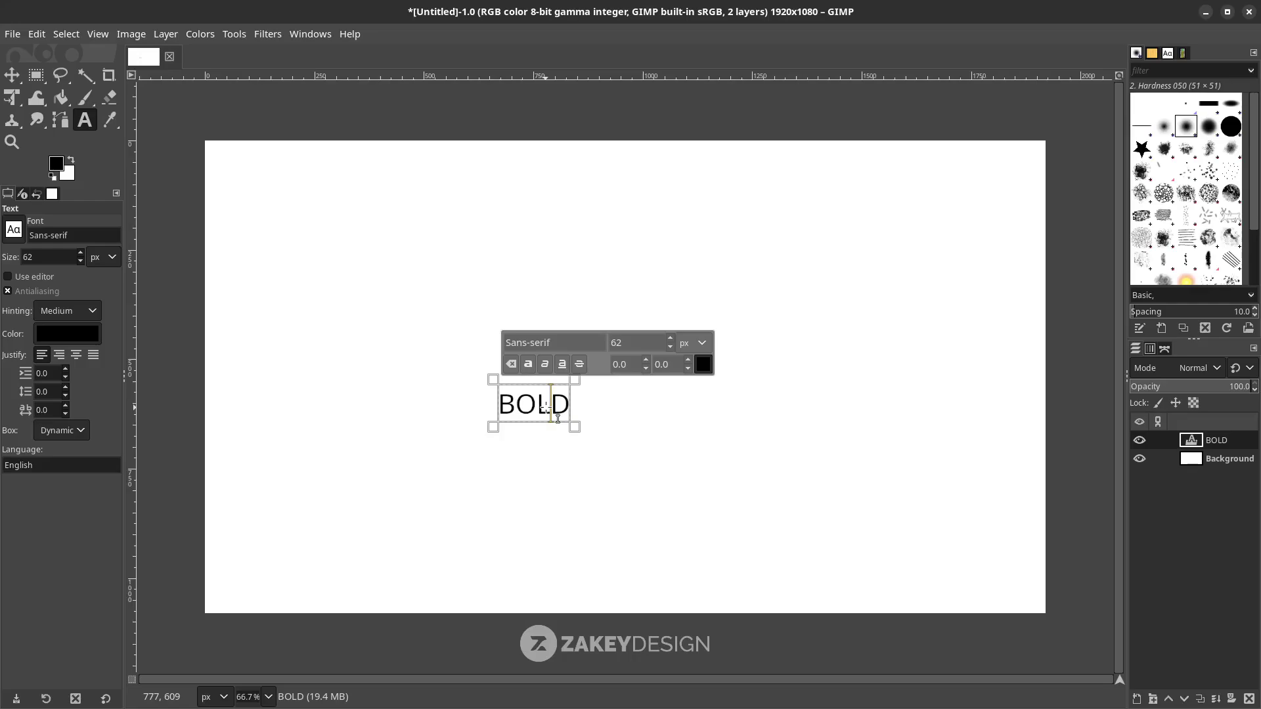
{"action": "double_click", "coordinate": [547, 406]}
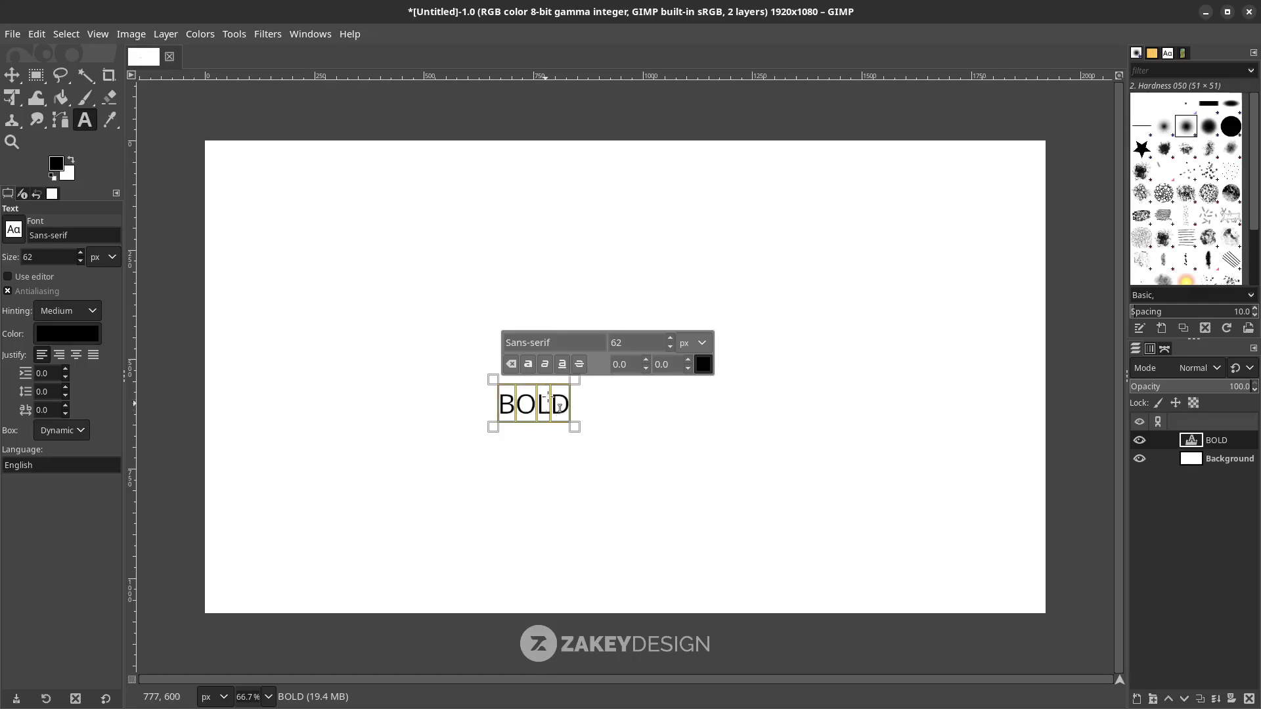
{"action": "triple_click", "coordinate": [562, 345]}
{"action": "type", "text": "BEB"}
{"action": "left_click", "coordinate": [577, 377]}
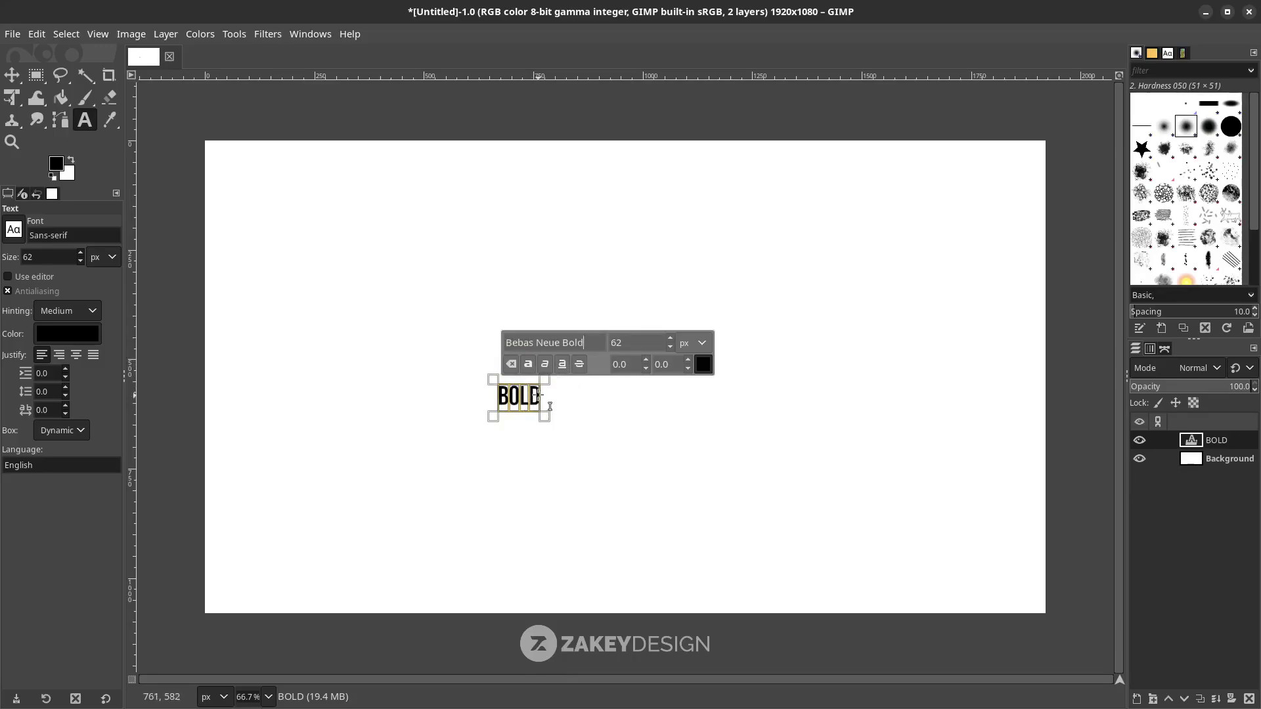
Set the size of the BOLD text to 500 px and move it to the centre of the canvas
{"action": "left_click", "coordinate": [519, 402]}
{"action": "key", "text": "ctrl+a"}
{"action": "double_click", "coordinate": [632, 343]}
{"action": "type", "text": "500"}
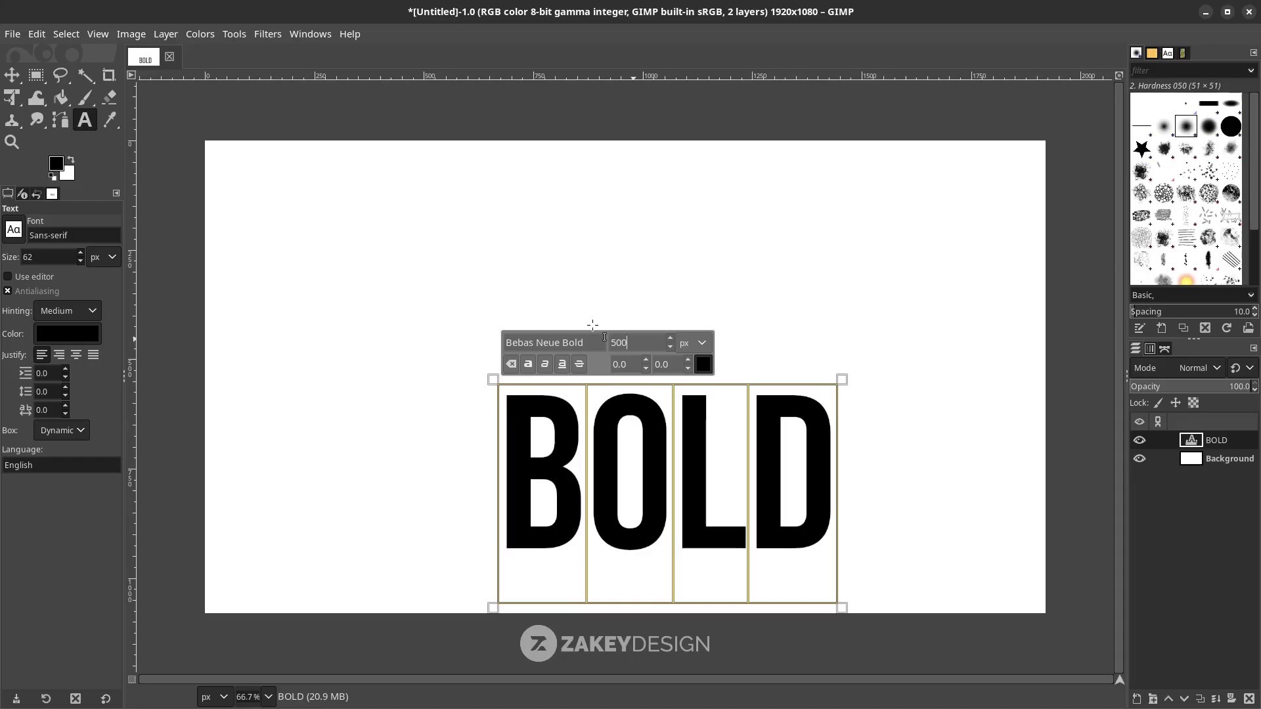
{"action": "left_click", "coordinate": [14, 78]}
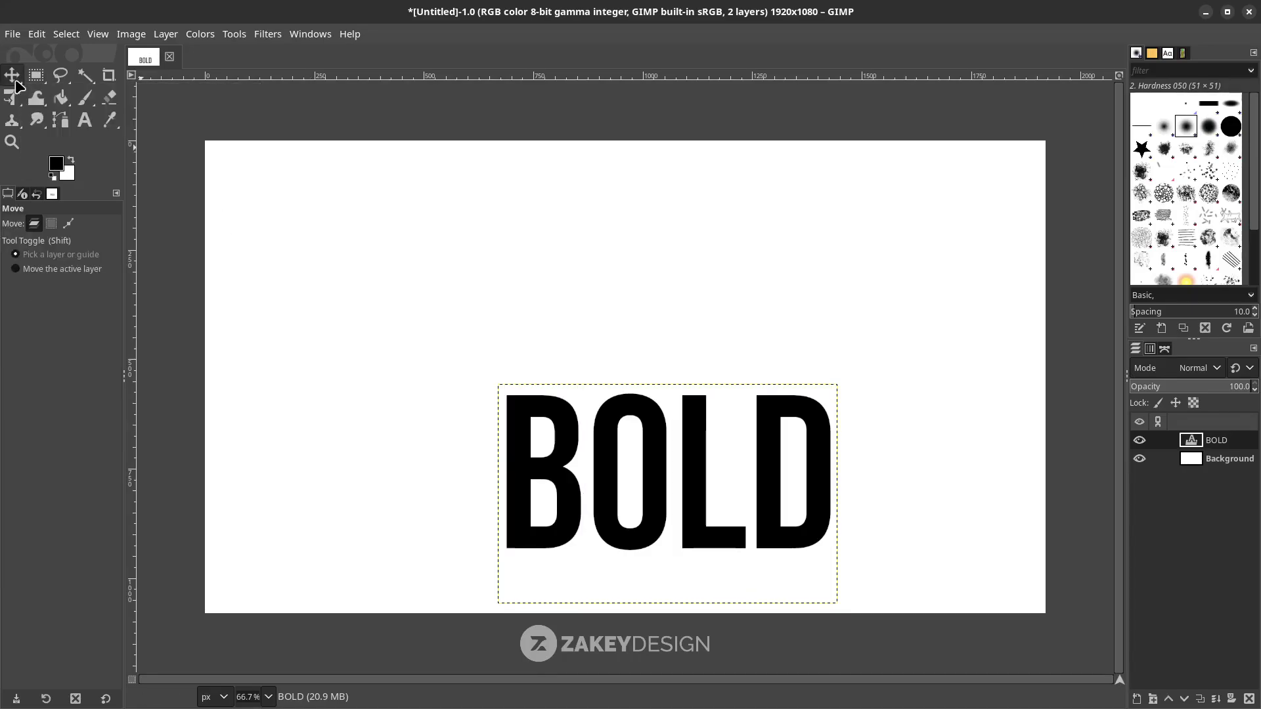
{"action": "left_click_drag", "start_coordinate": [570, 443], "coordinate": [519, 340]}
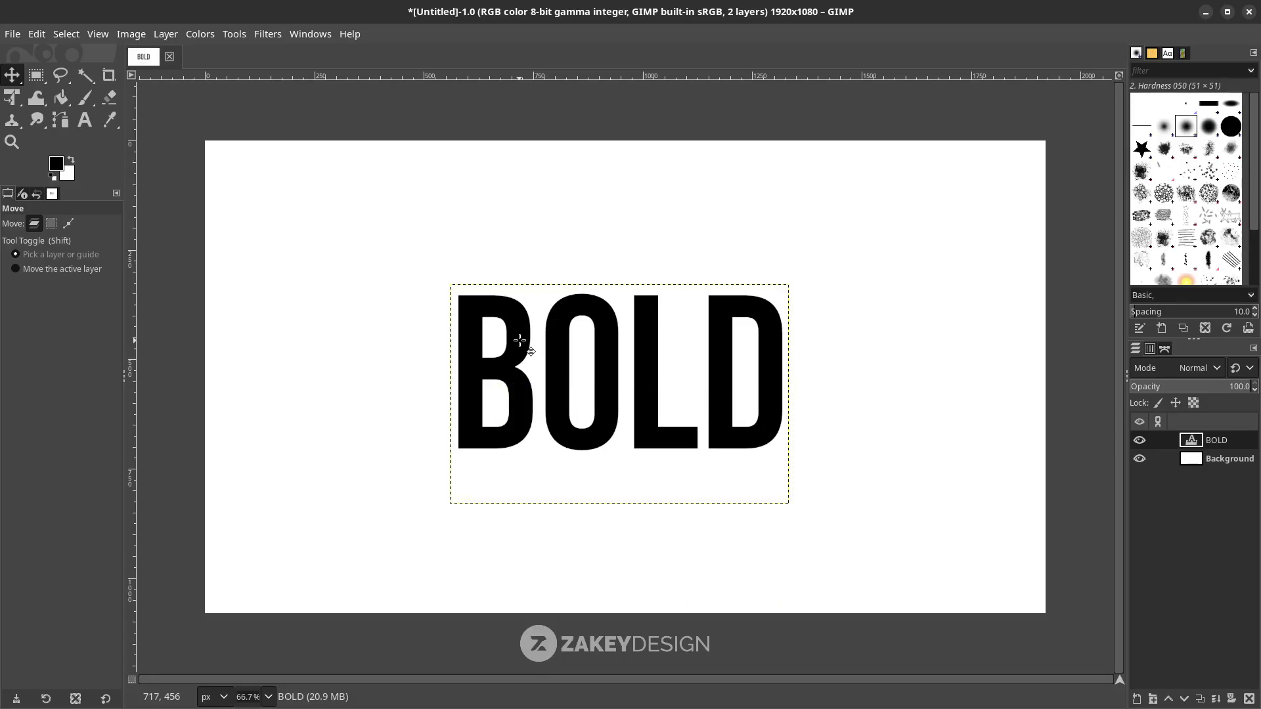
Try scaling the BOLD layer proportionally about its centre to 1688 × 1089 px, and undo the scaling
{"action": "key", "text": "shift+s"}
{"action": "left_click", "coordinate": [519, 340]}
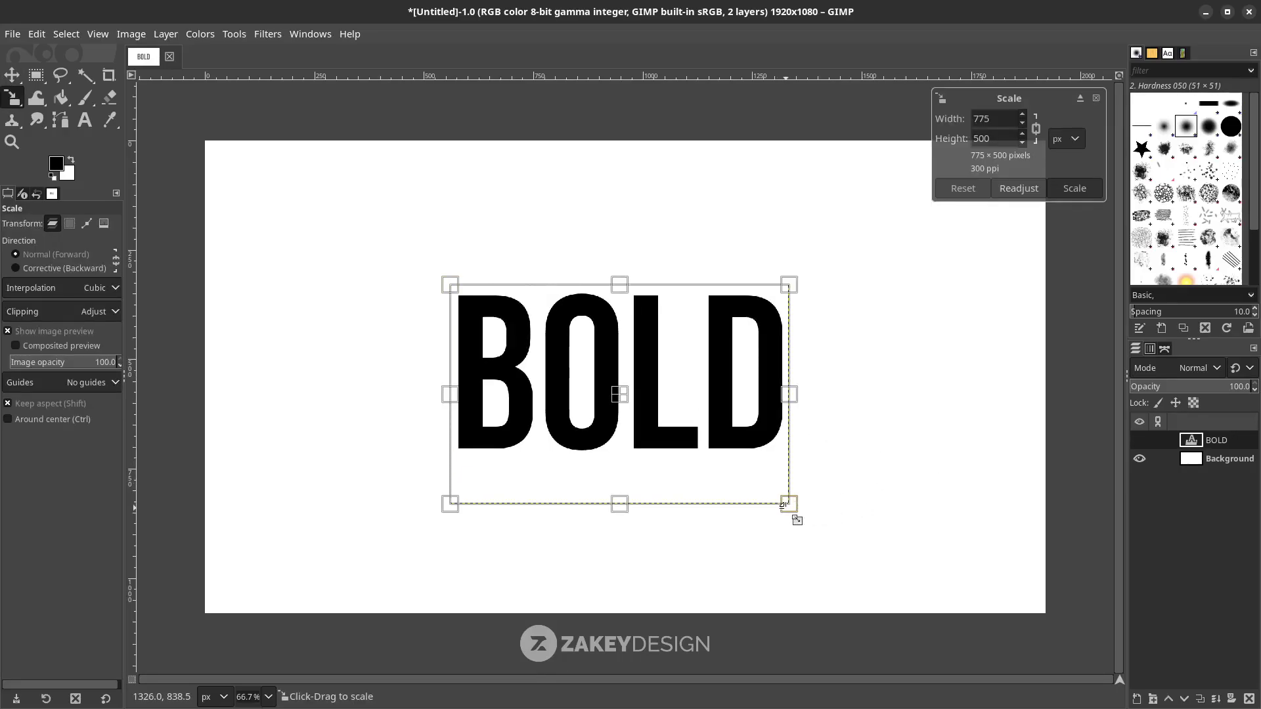
{"action": "left_click_drag", "start_coordinate": [783, 504], "coordinate": [1090, 647]}
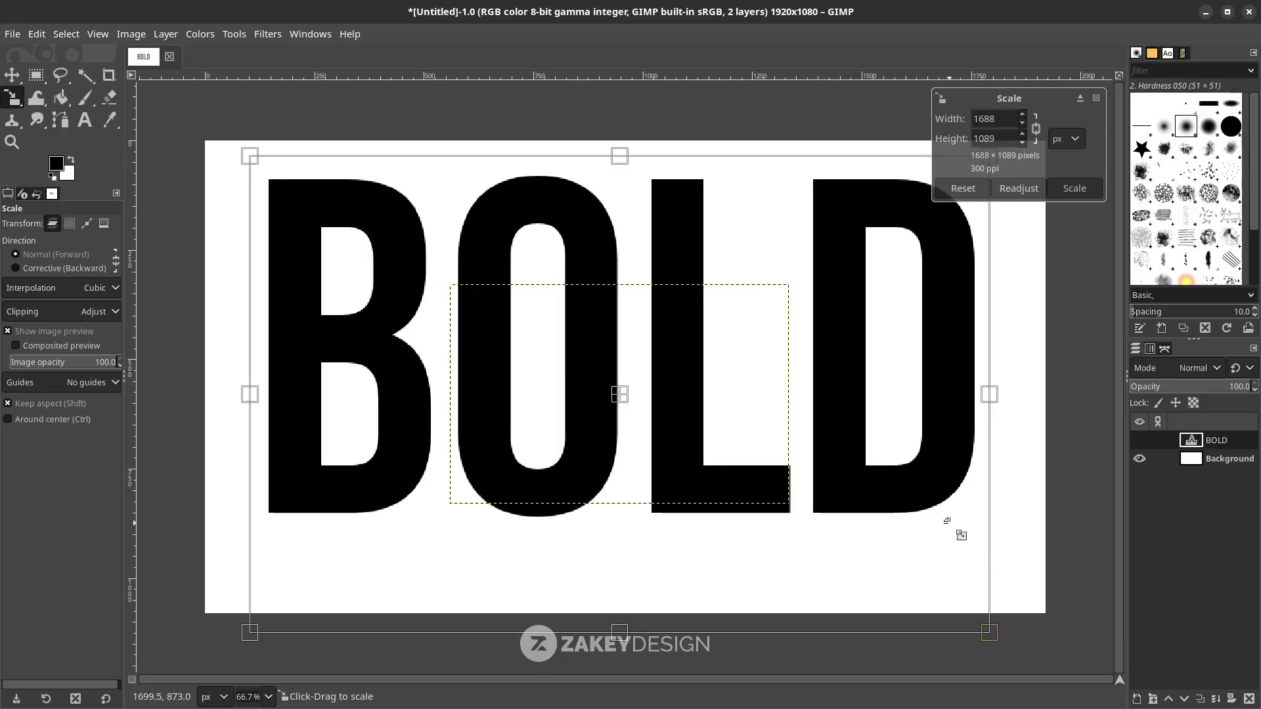
{"action": "key", "text": "Return"}
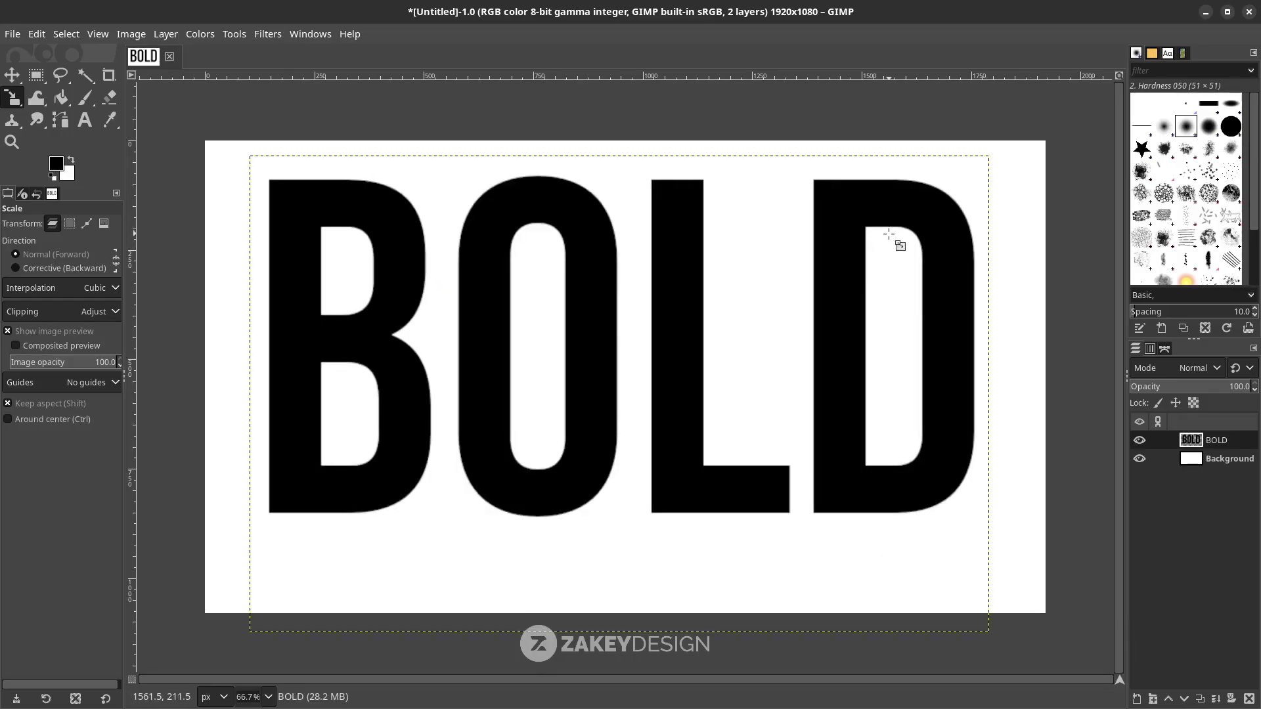
{"action": "scroll", "coordinate": [895, 242], "scroll_direction": "up", "scroll_amount": 3}
{"action": "scroll", "coordinate": [892, 199], "scroll_direction": "down", "scroll_amount": 3}
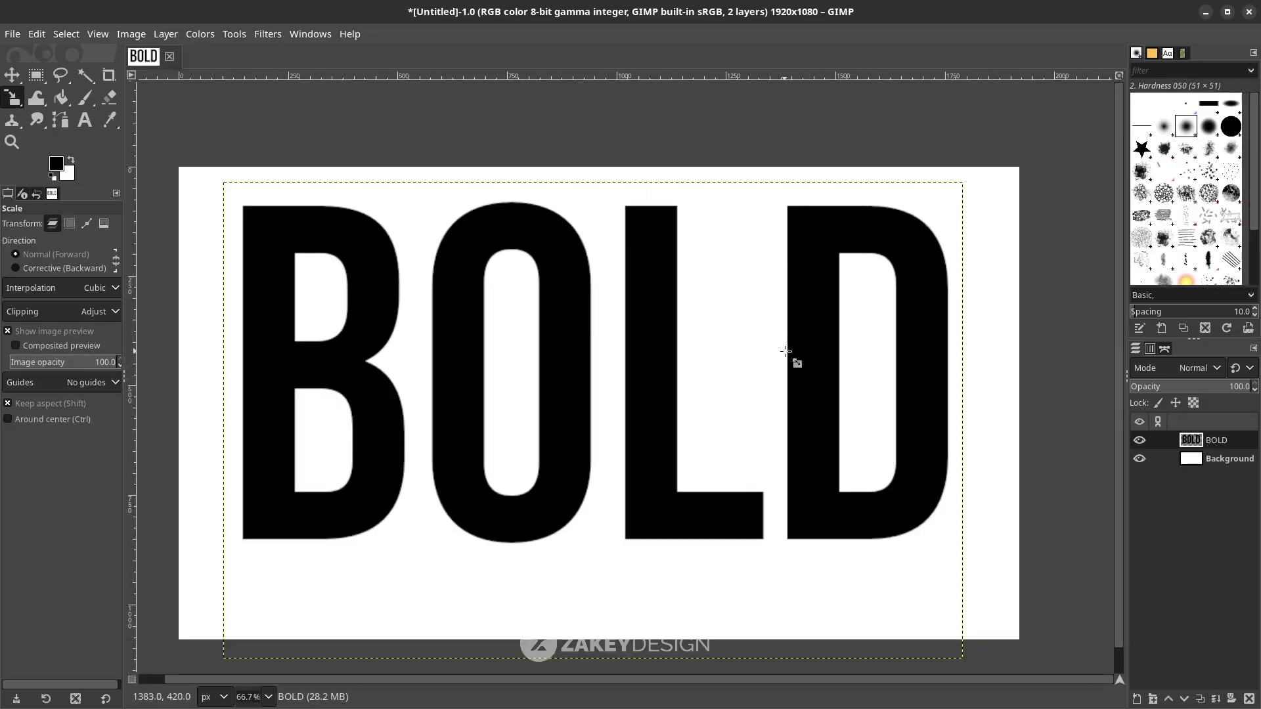
{"action": "key", "text": "ctrl+z"}
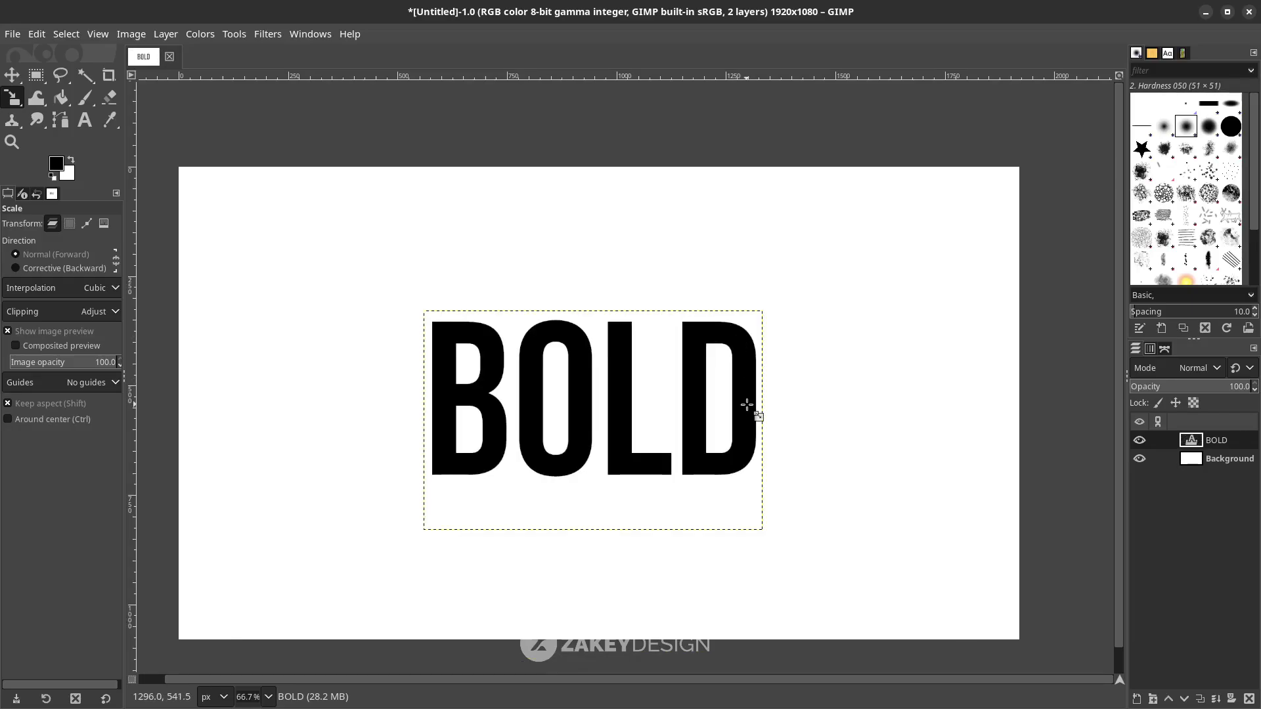
Set the font size of the whole BOLD text to 1000 px
{"action": "key", "text": "t"}
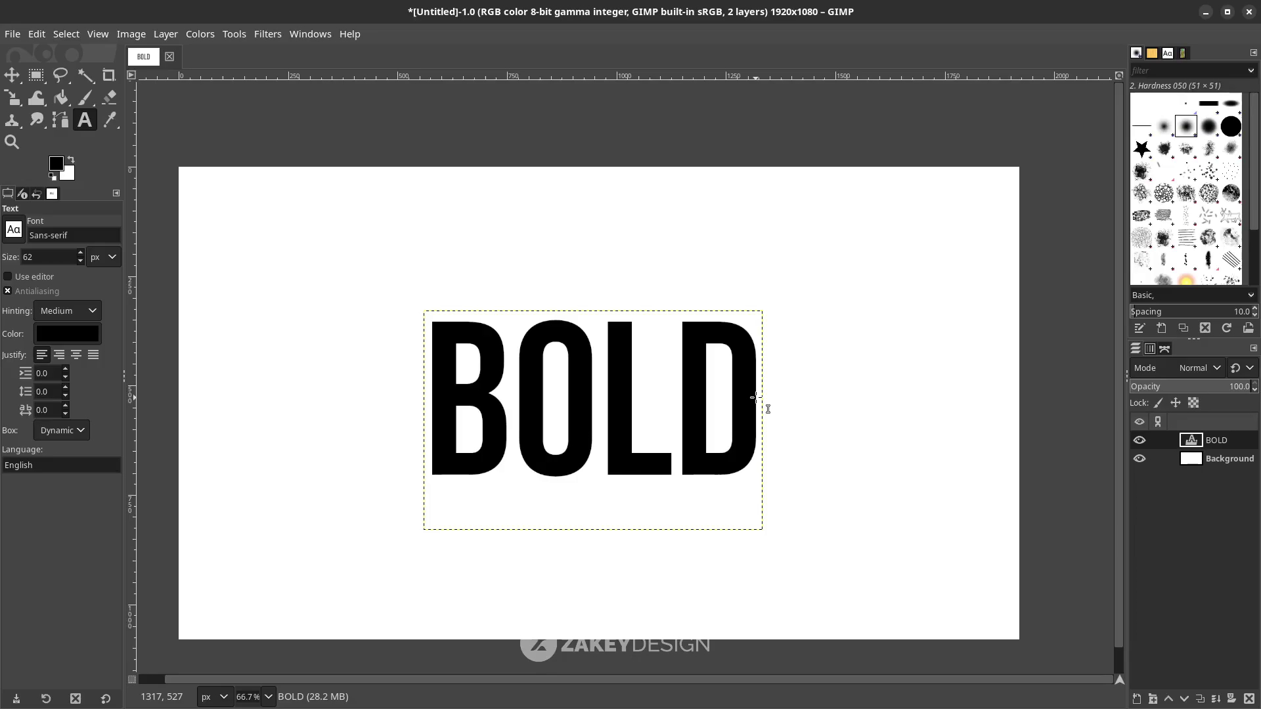
{"action": "left_click", "coordinate": [765, 408]}
{"action": "key", "text": "ctrl+a"}
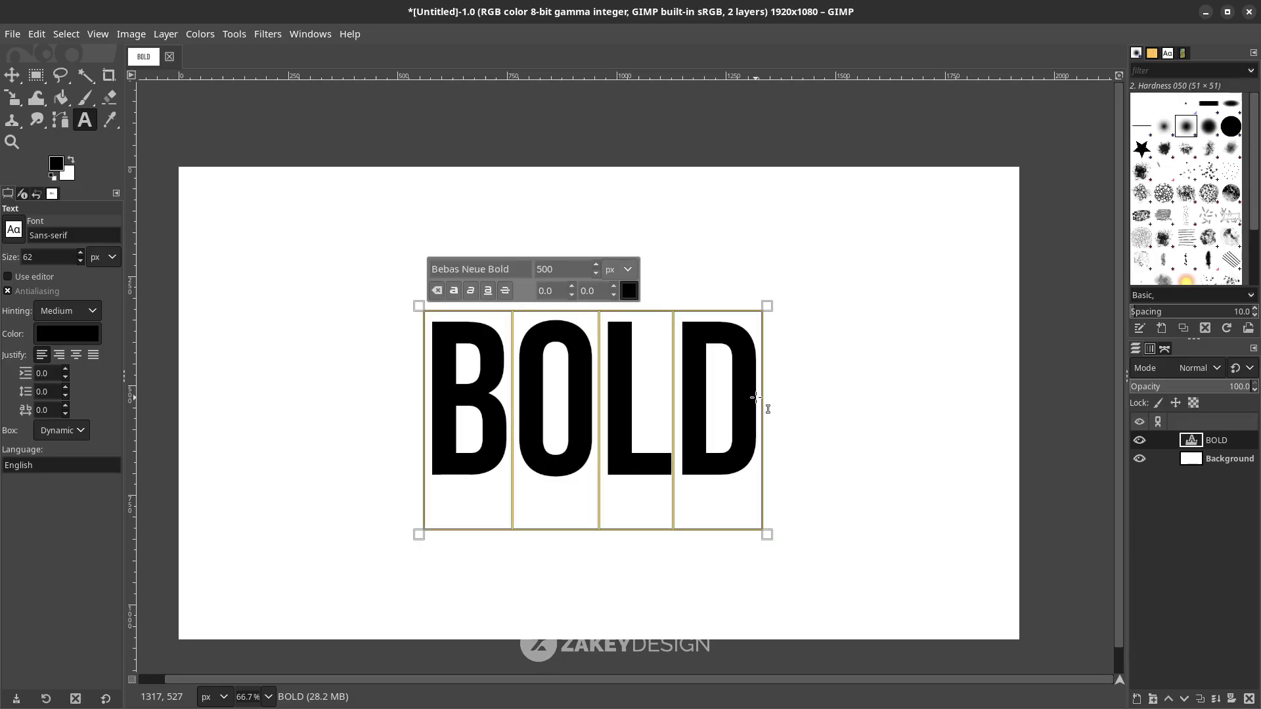
{"action": "double_click", "coordinate": [557, 270]}
{"action": "type", "text": "1000"}
{"action": "key", "text": "Return"}
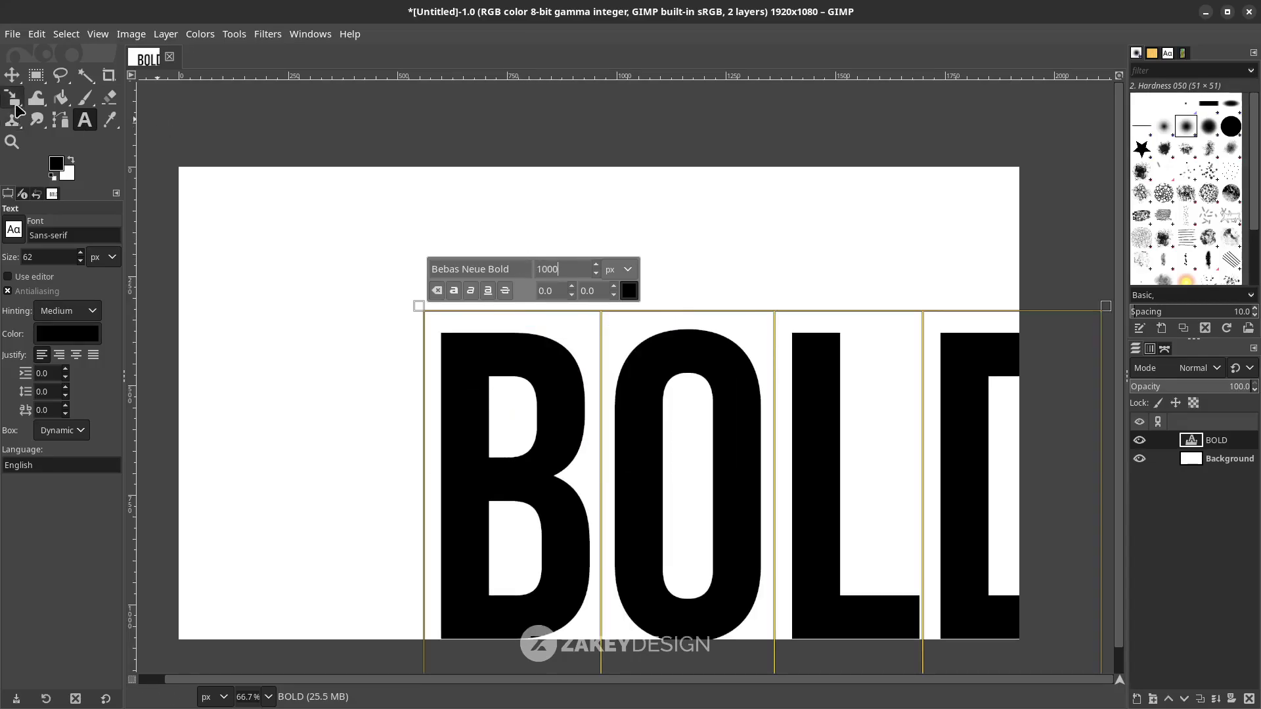
Move the enlarged BOLD text up and left so it fits fully on the canvas, and inspect its edges
{"action": "key", "text": "m"}
{"action": "left_click_drag", "start_coordinate": [484, 355], "coordinate": [325, 266]}
{"action": "scroll", "coordinate": [894, 283], "scroll_direction": "up", "scroll_amount": 4}
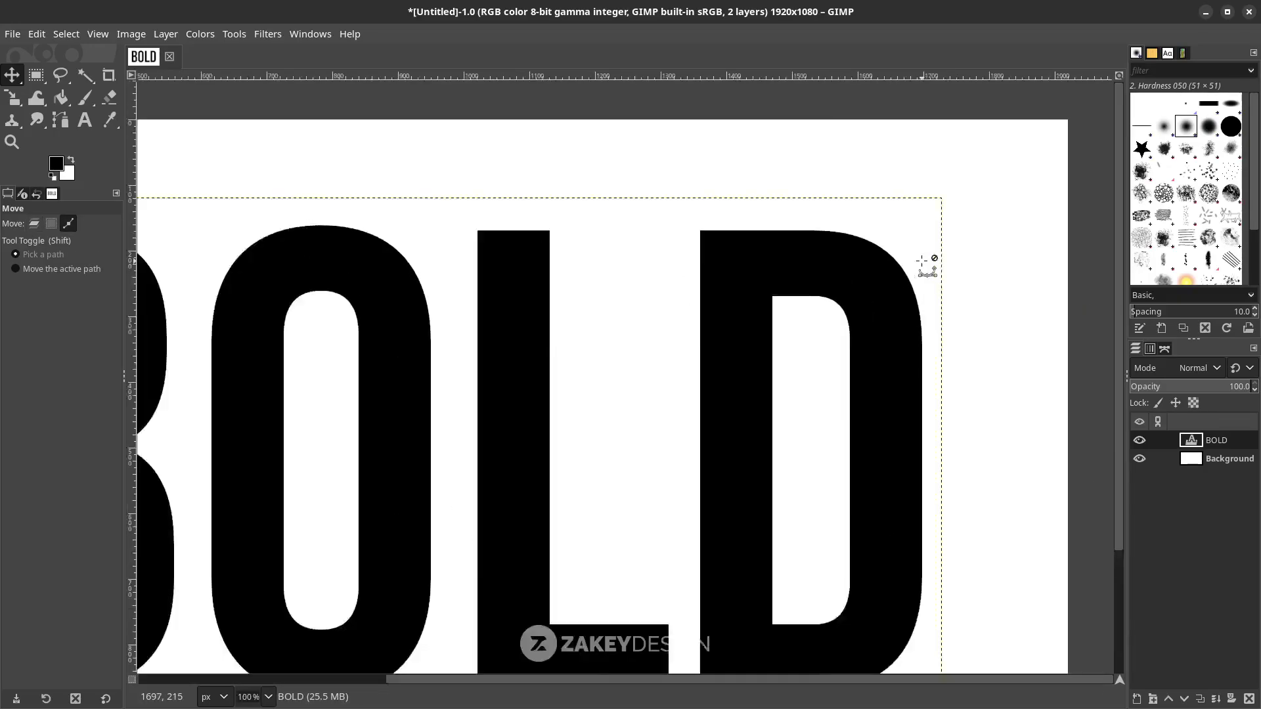
{"action": "scroll", "coordinate": [882, 267], "scroll_direction": "down", "scroll_amount": 5}
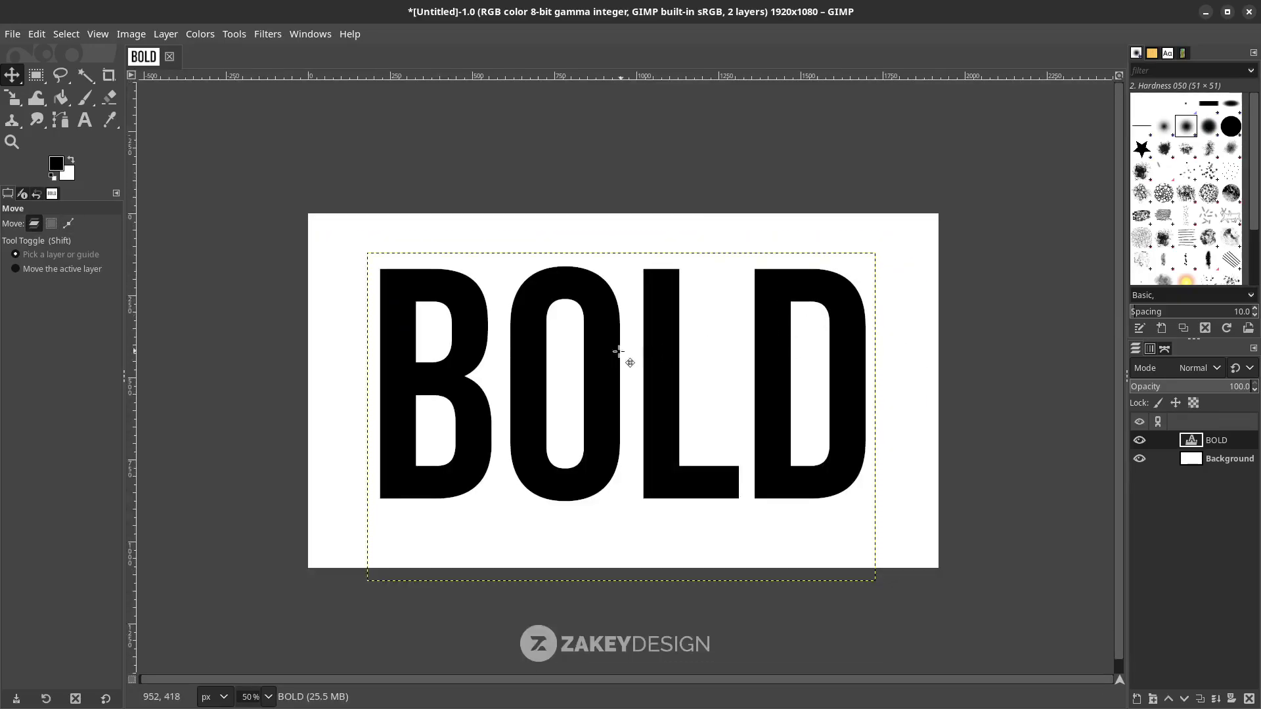
Undo the move and the last size change of the BOLD text
{"action": "key", "text": "ctrl+z"}
{"action": "key", "text": "ctrl+z"}
{"action": "key", "text": "ctrl+z"}
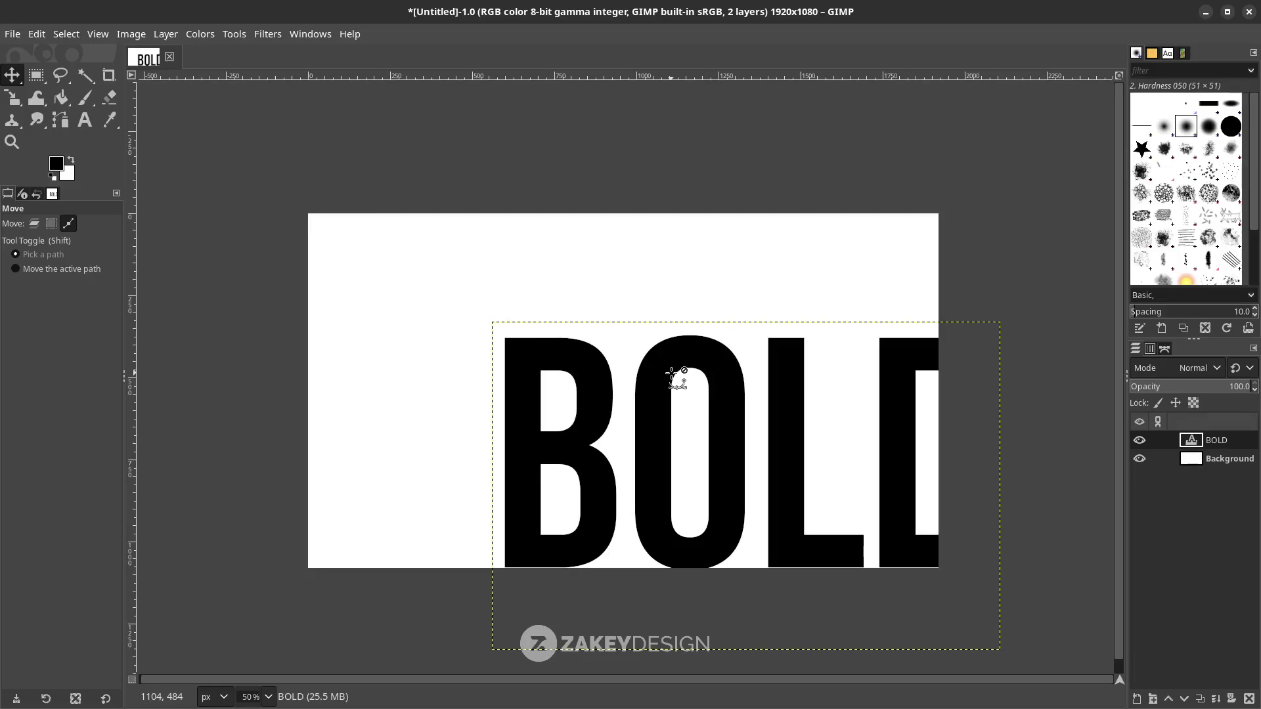
Add a new text layer reading "light" above the BOLD layer, placed below the word BOLD on the canvas
{"action": "left_click", "coordinate": [1187, 458]}
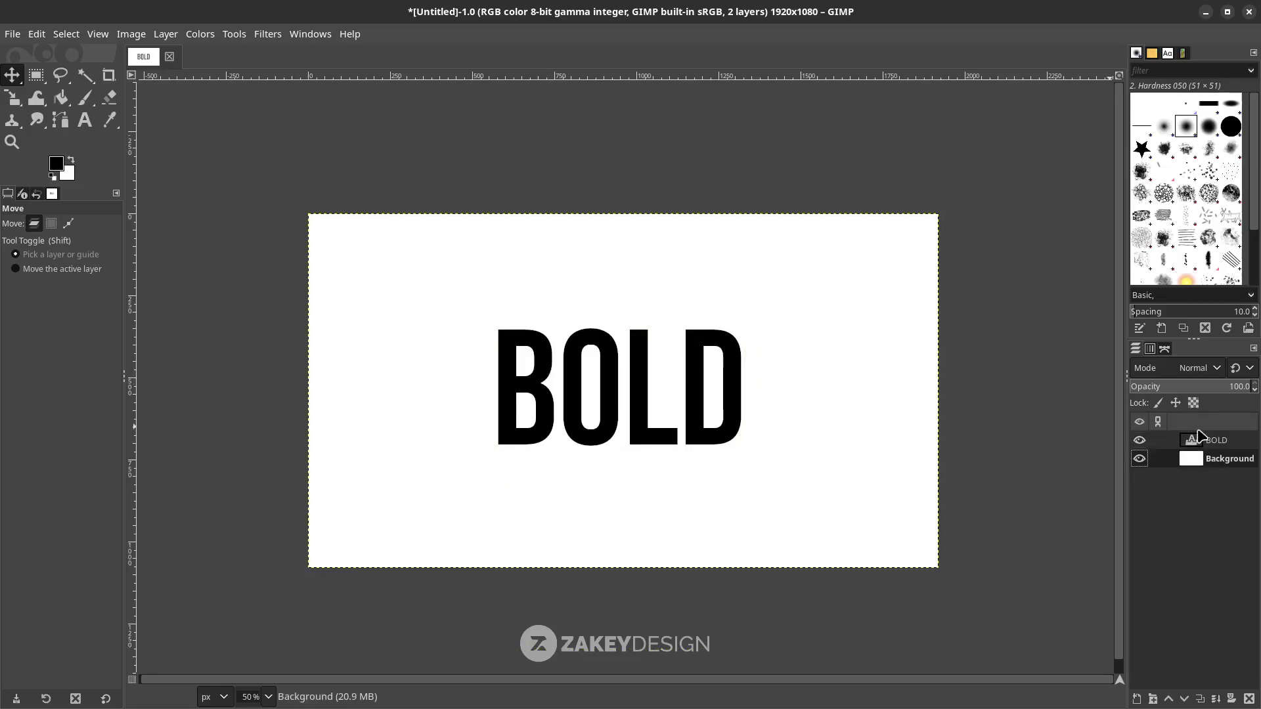
{"action": "left_click", "coordinate": [1187, 440]}
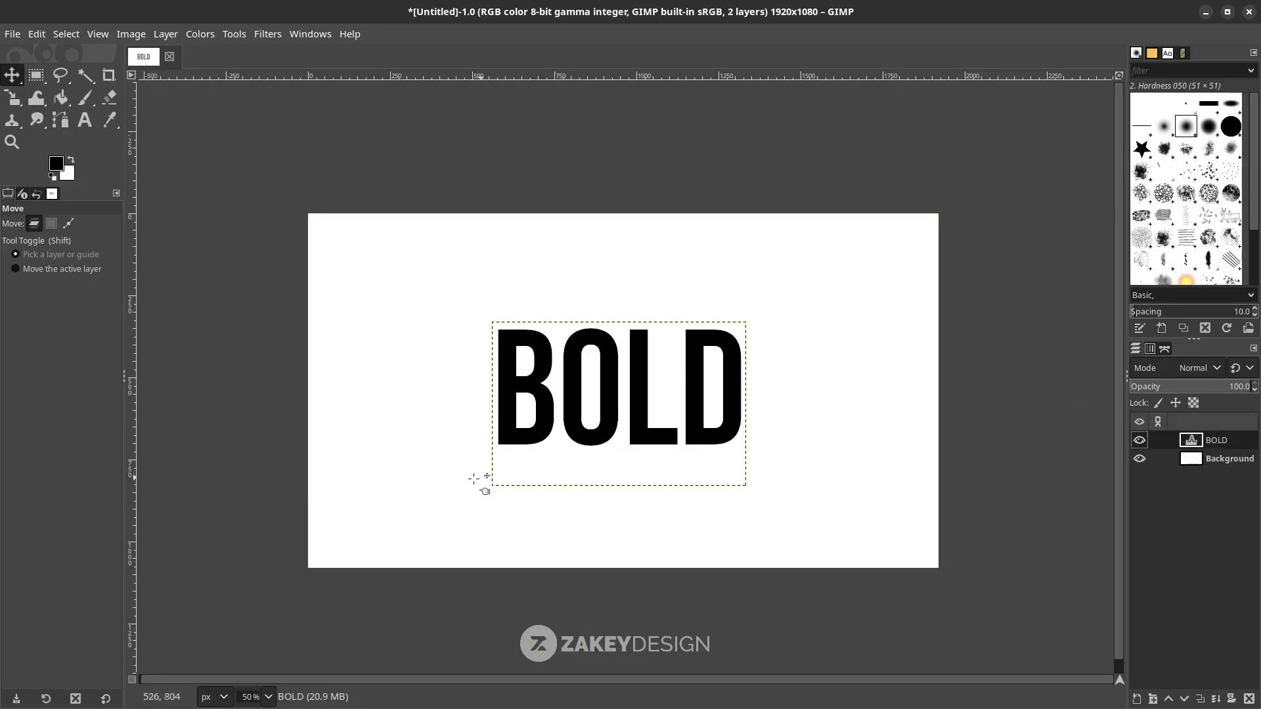
{"action": "key", "text": "t"}
{"action": "left_click", "coordinate": [429, 483]}
{"action": "type", "text": "light"}
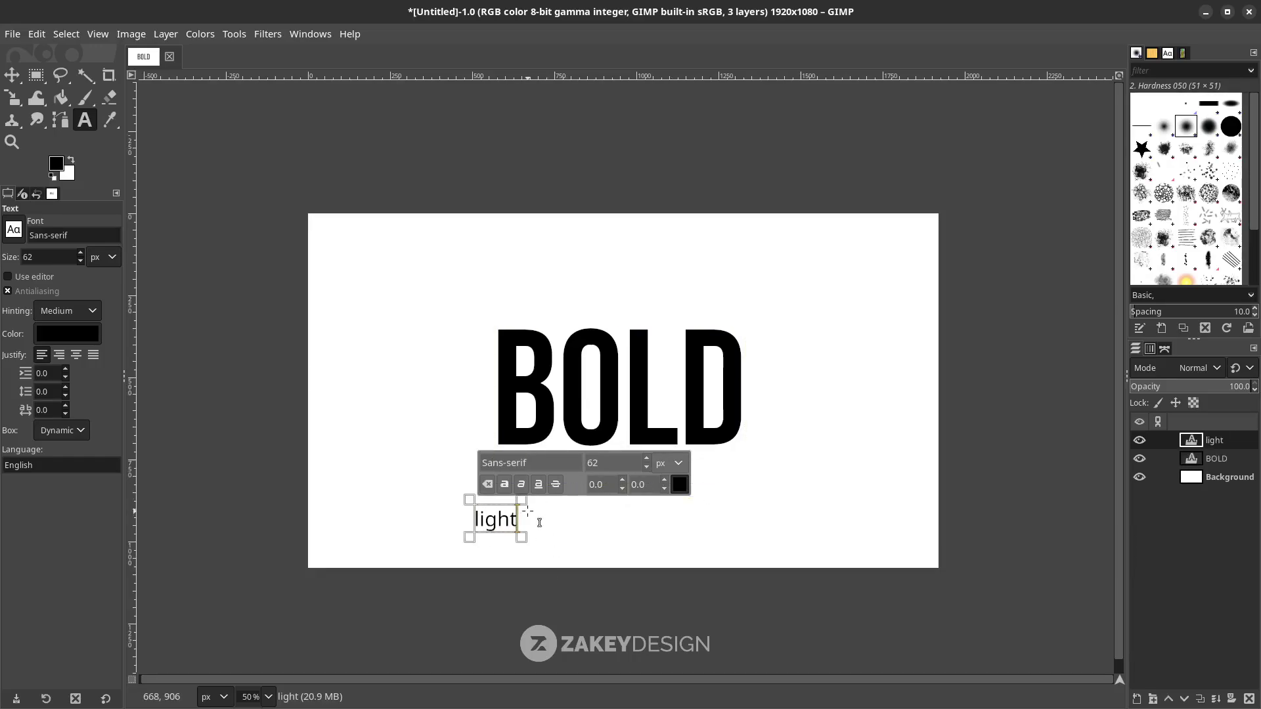
Set the "light" text's font to Luxurious Script and its size to 700 px
{"action": "key", "text": "ctrl+a"}
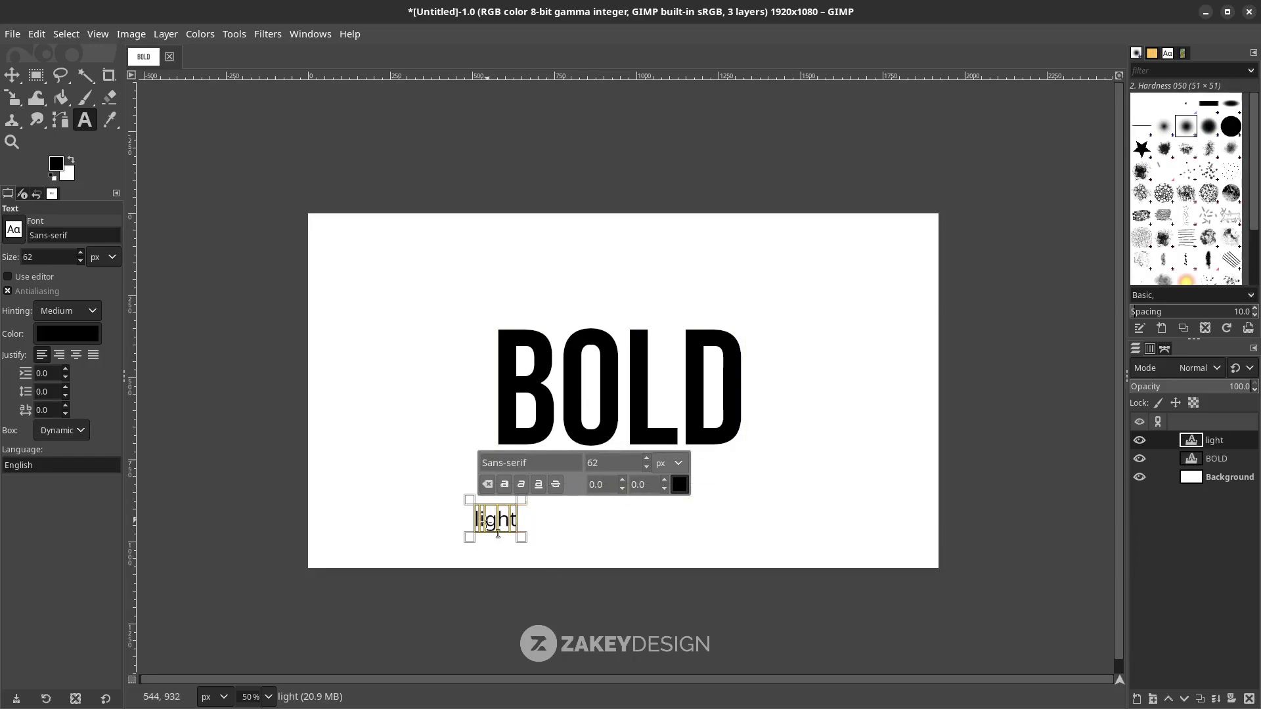
{"action": "left_click_drag", "start_coordinate": [538, 463], "coordinate": [476, 463]}
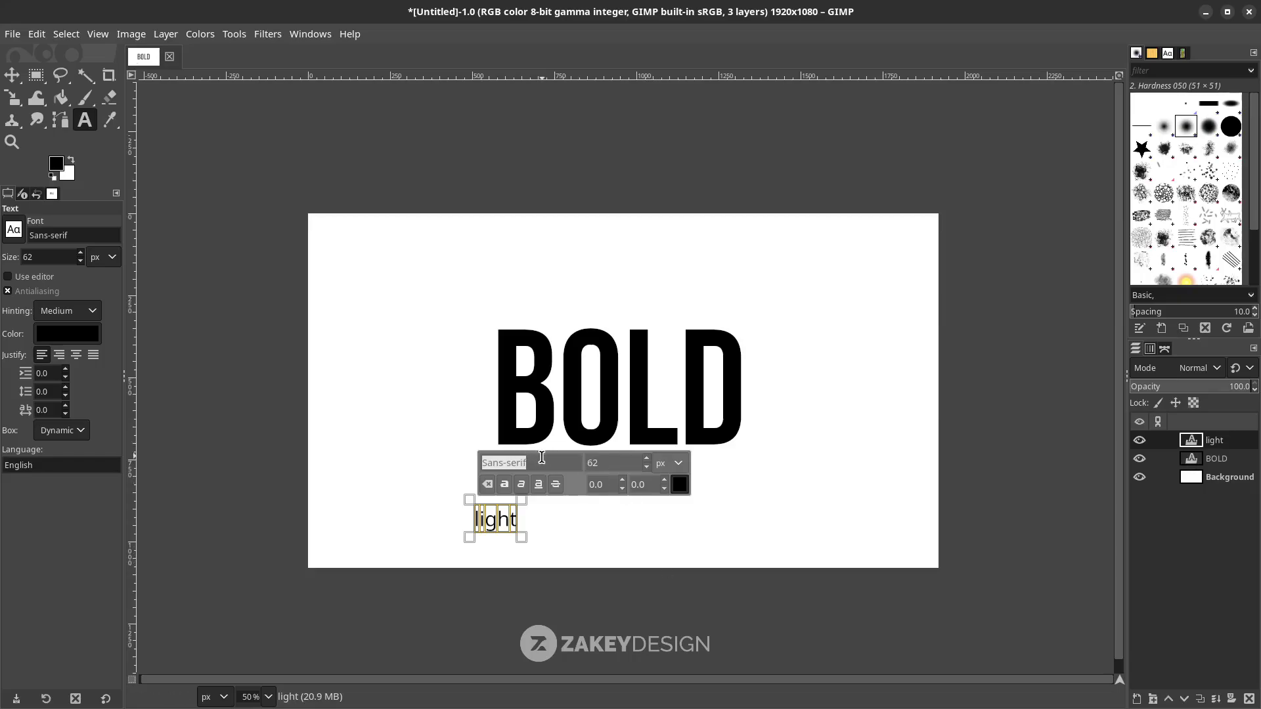
{"action": "type", "text": "Luxurious Script"}
{"action": "key", "text": "Return"}
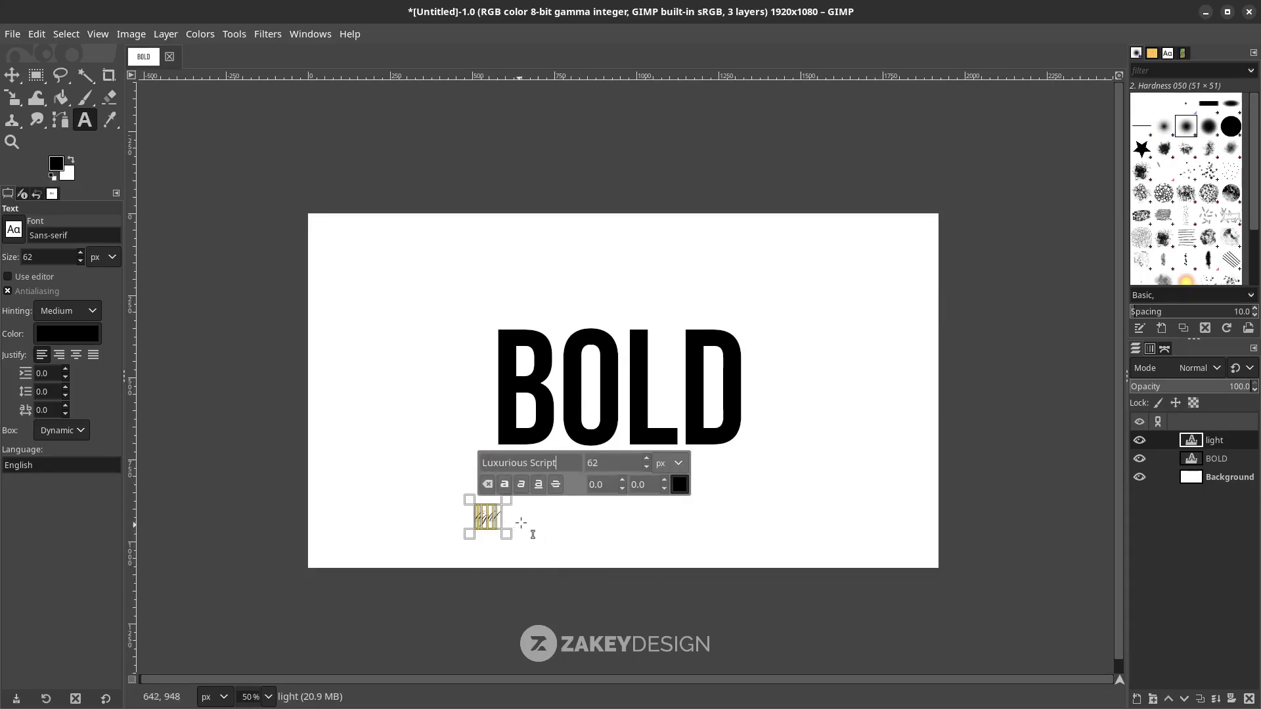
{"action": "left_click_drag", "start_coordinate": [621, 463], "coordinate": [582, 463]}
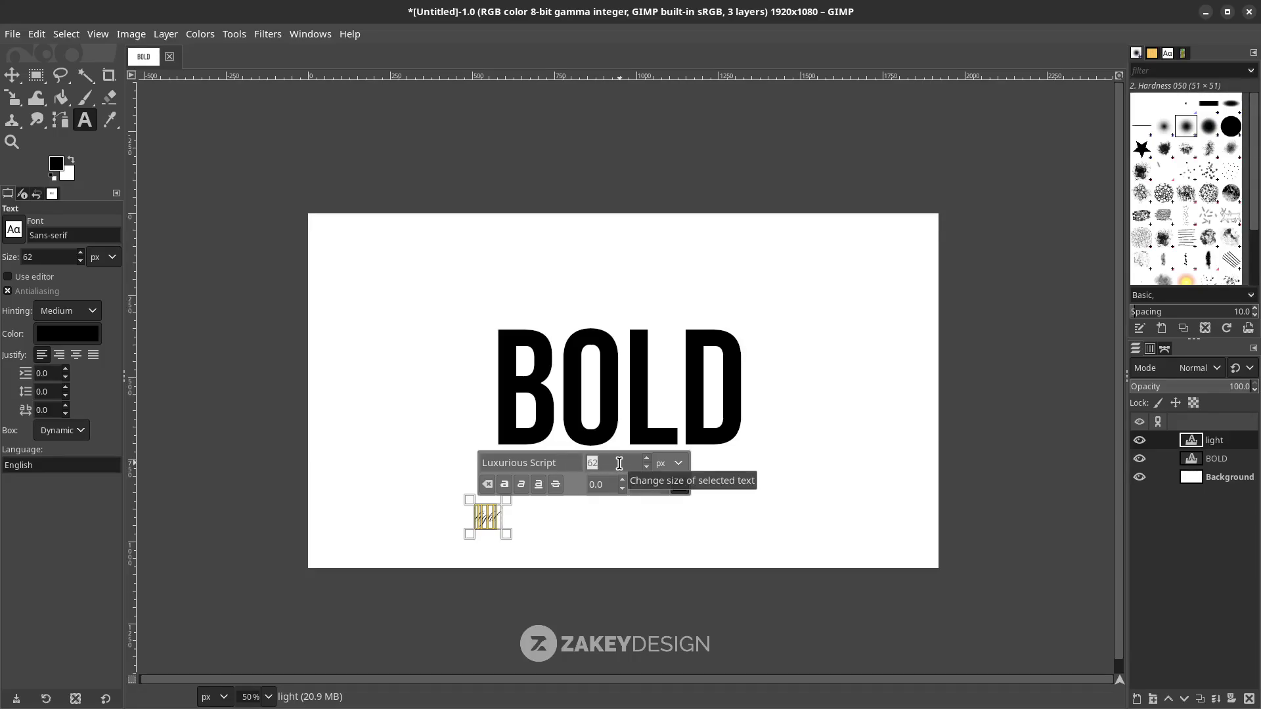
{"action": "type", "text": "700"}
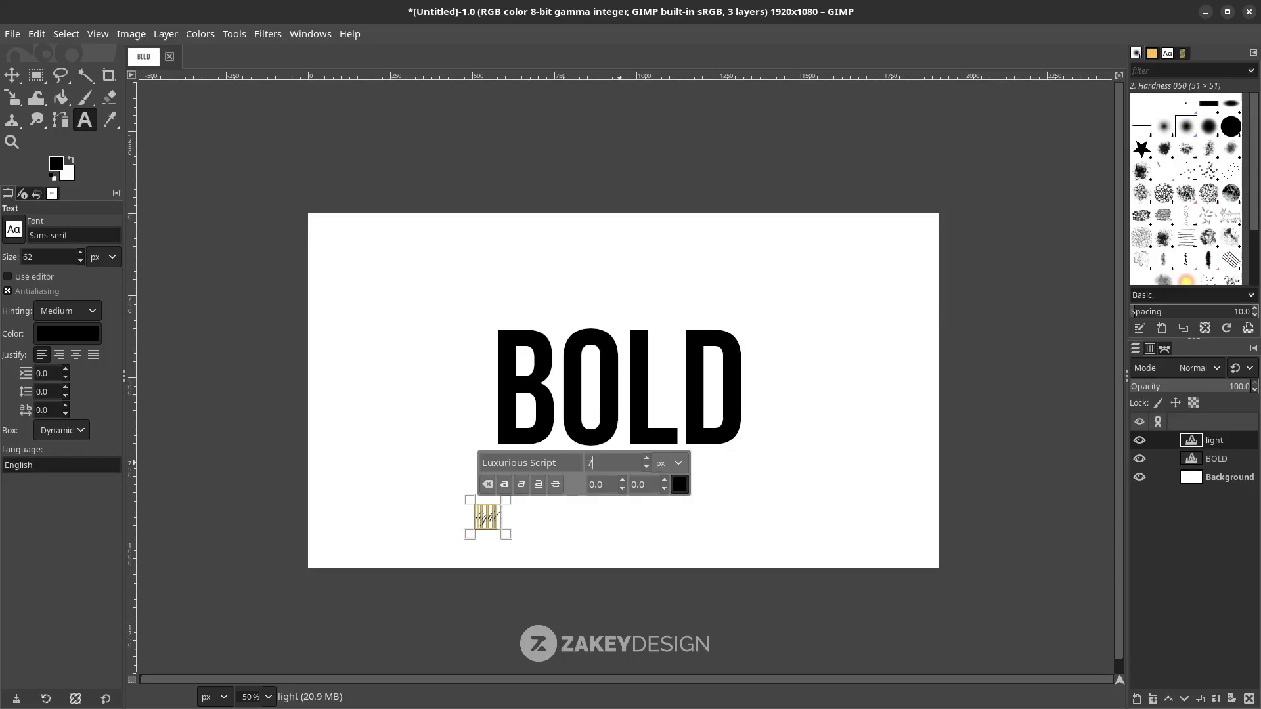
Move the "light" text up so that it overlaps the word BOLD at the canvas centre
{"action": "left_click", "coordinate": [14, 78]}
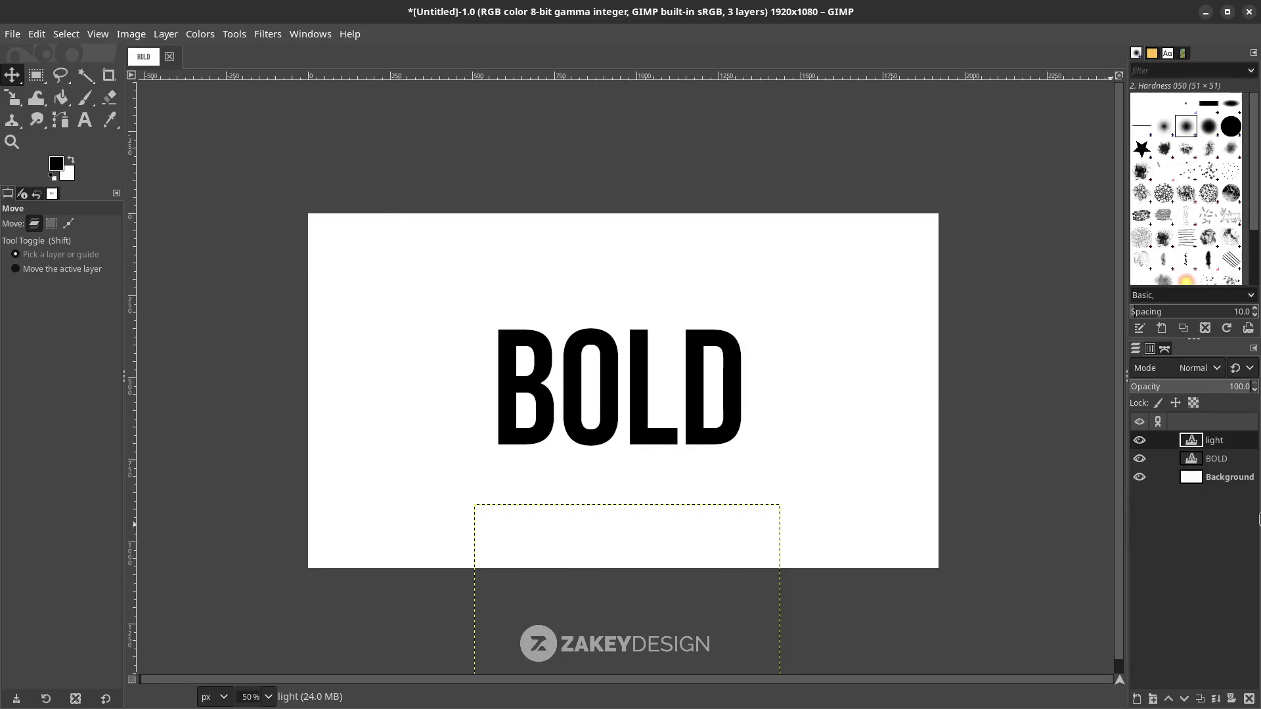
{"action": "key", "text": "shift"}
{"action": "left_click_drag", "start_coordinate": [626, 553], "coordinate": [627, 294]}
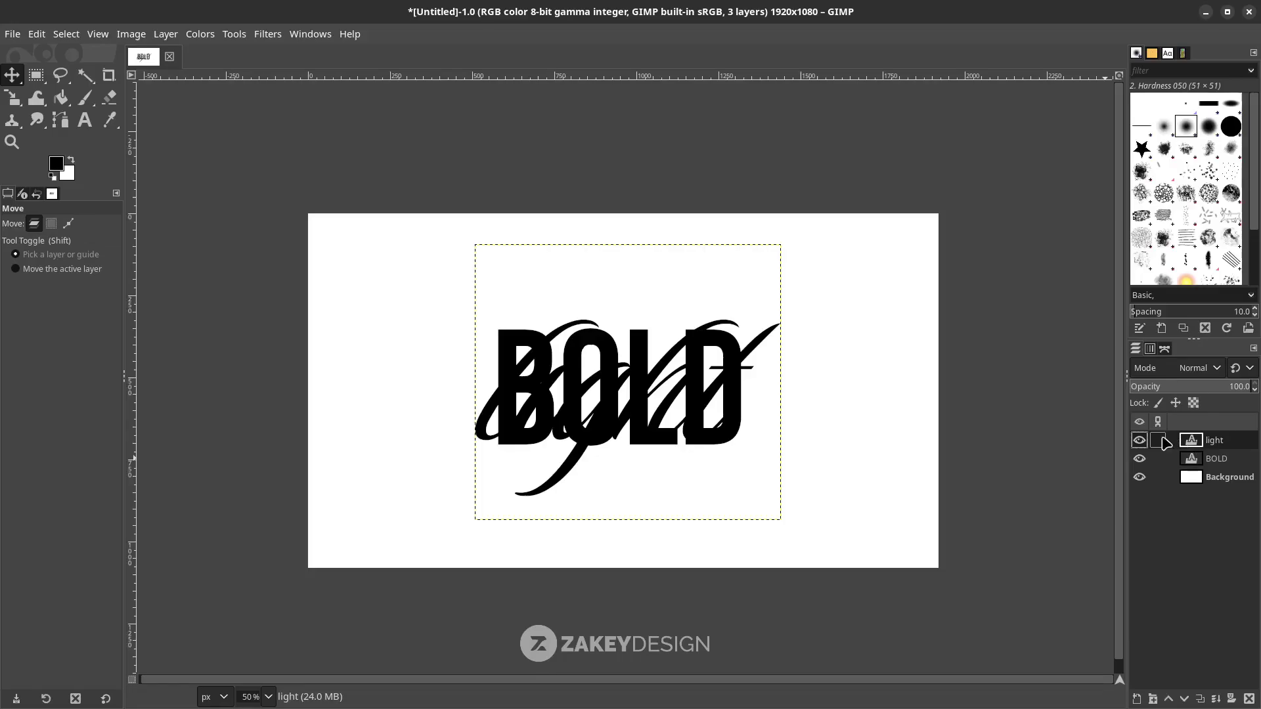
Hide the "light" layer and recolor the BOLD text dark slate, HTML 323a3d
{"action": "left_click", "coordinate": [1140, 441]}
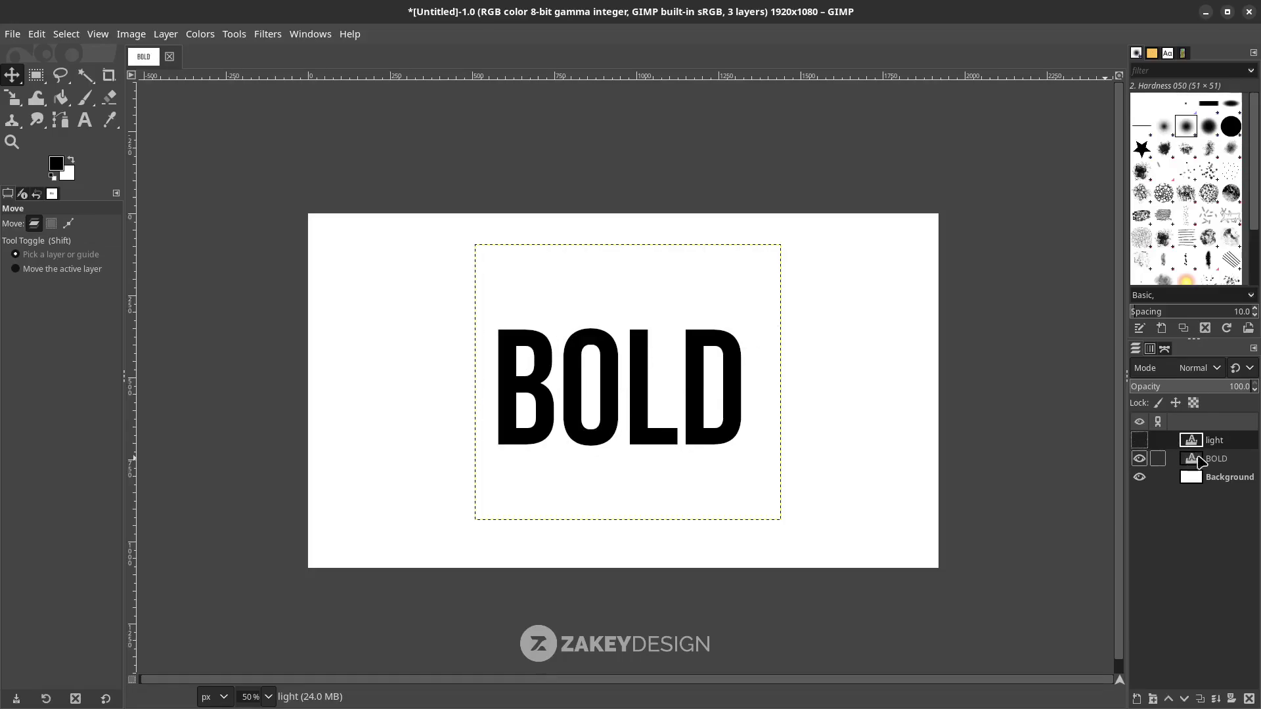
{"action": "left_click", "coordinate": [1201, 463]}
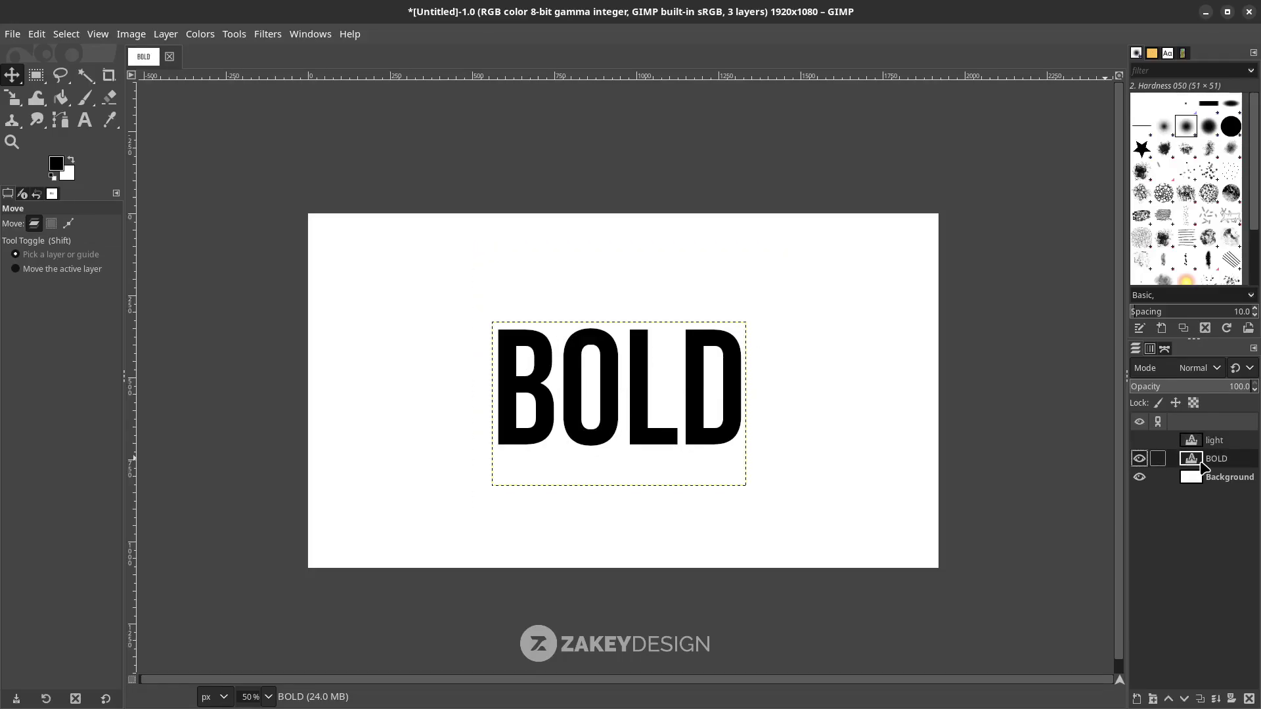
{"action": "key", "text": "t"}
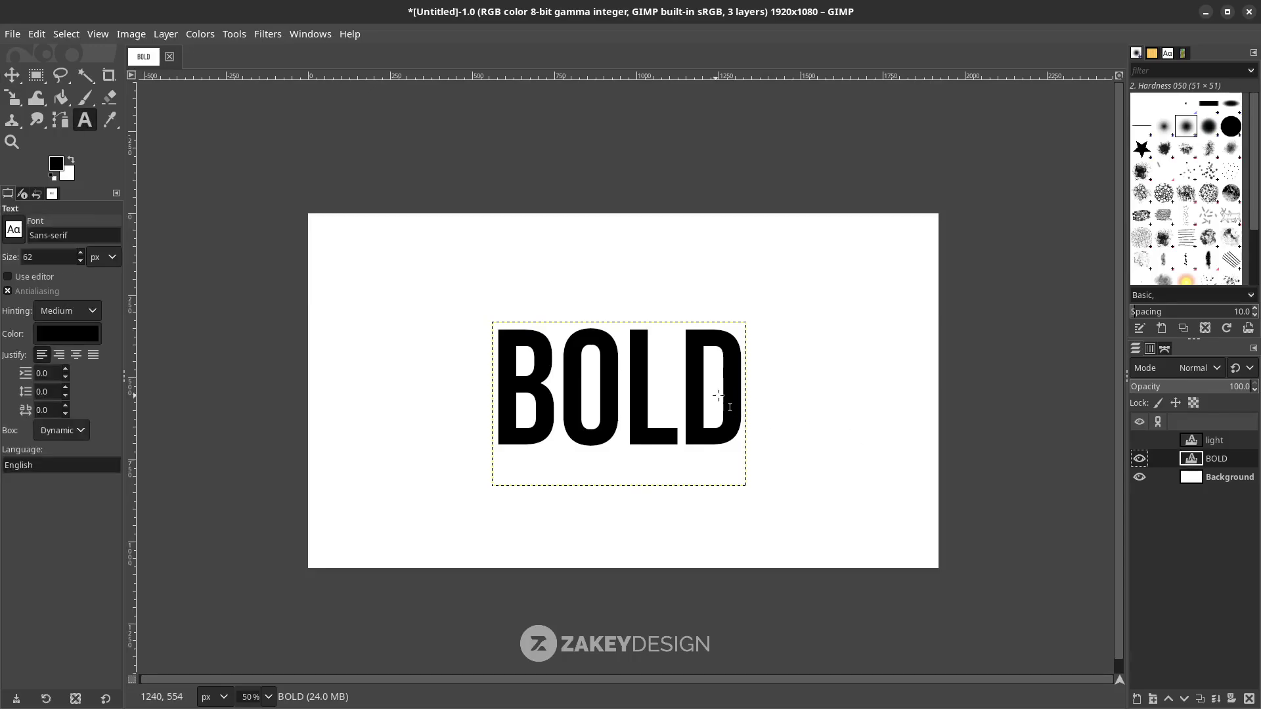
{"action": "left_click", "coordinate": [727, 395]}
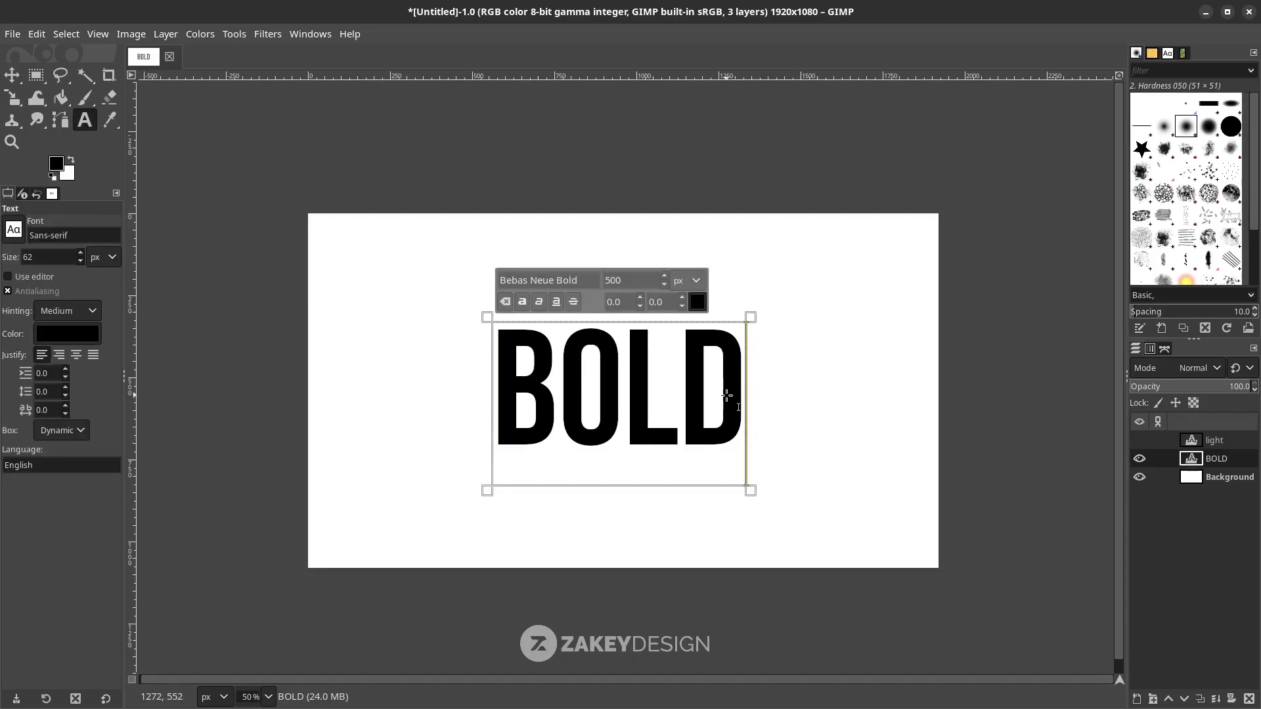
{"action": "key", "text": "ctrl+a"}
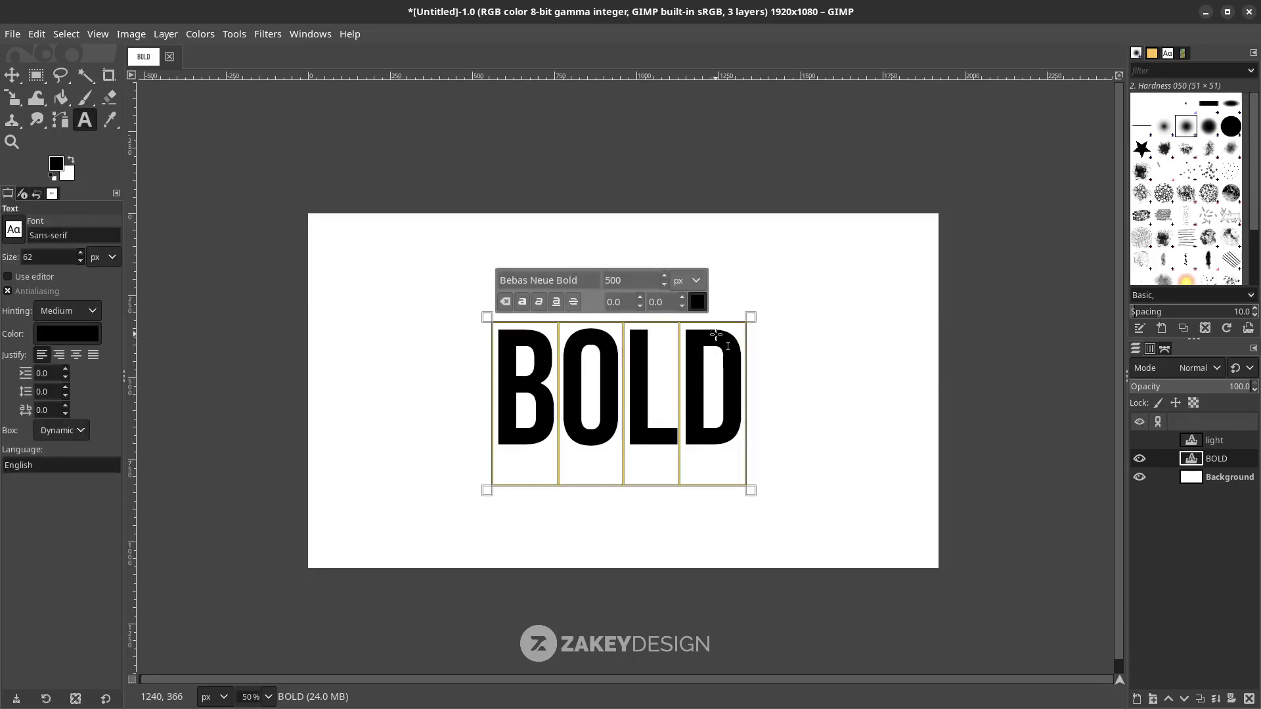
{"action": "left_click", "coordinate": [697, 302]}
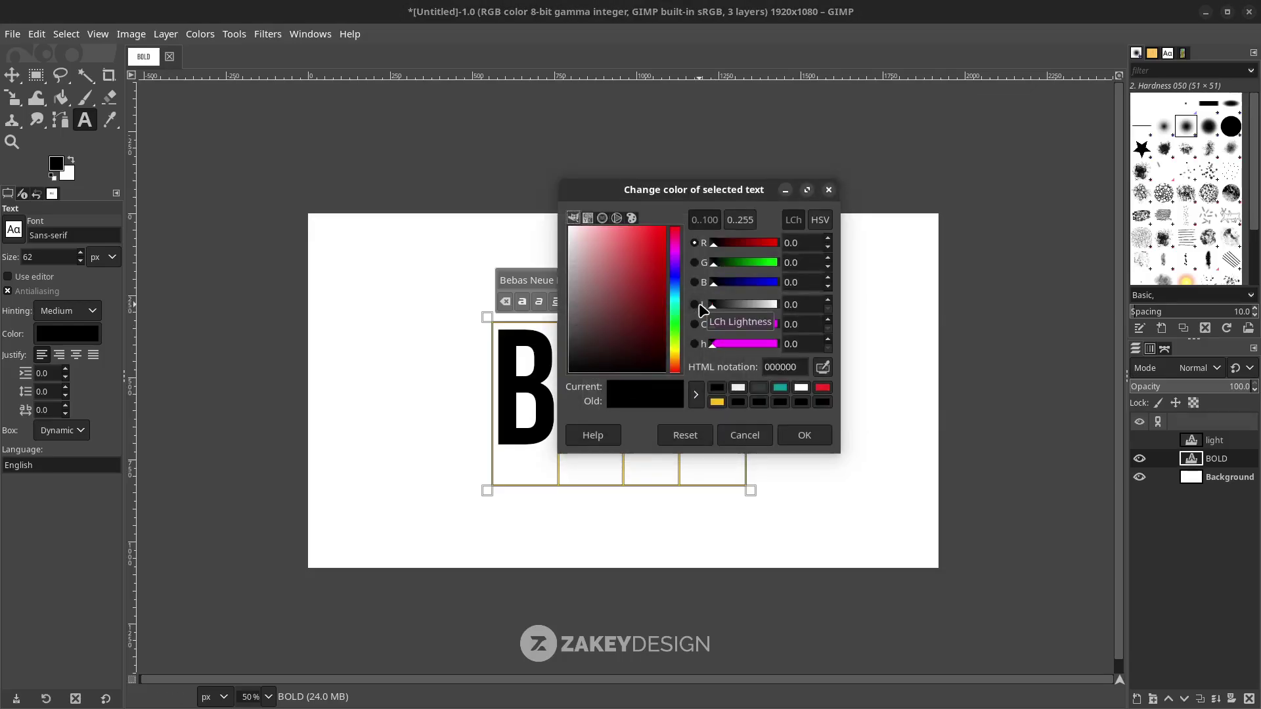
{"action": "left_click", "coordinate": [760, 389]}
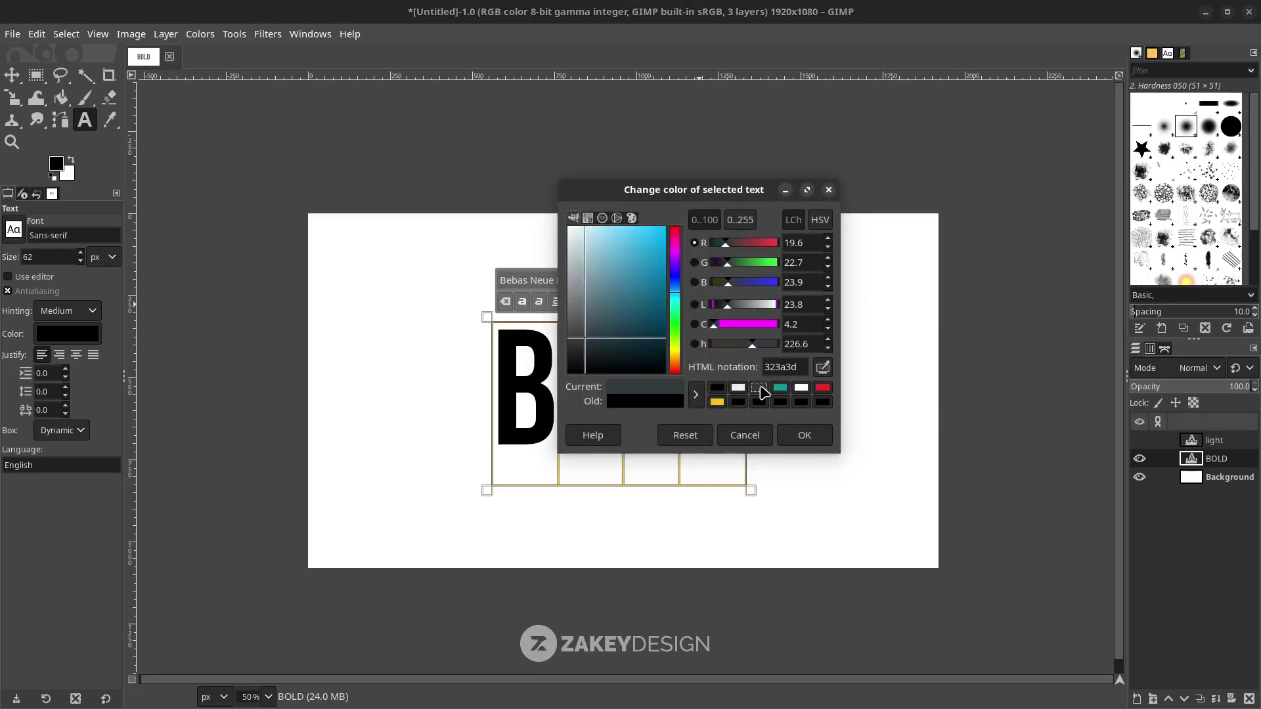
{"action": "mouse_move", "coordinate": [806, 367]}
{"action": "left_mouse_down"}
{"action": "mouse_move", "coordinate": [737, 362]}
{"action": "mouse_move", "coordinate": [798, 365]}
{"action": "left_mouse_up"}
{"action": "left_click", "coordinate": [803, 434]}
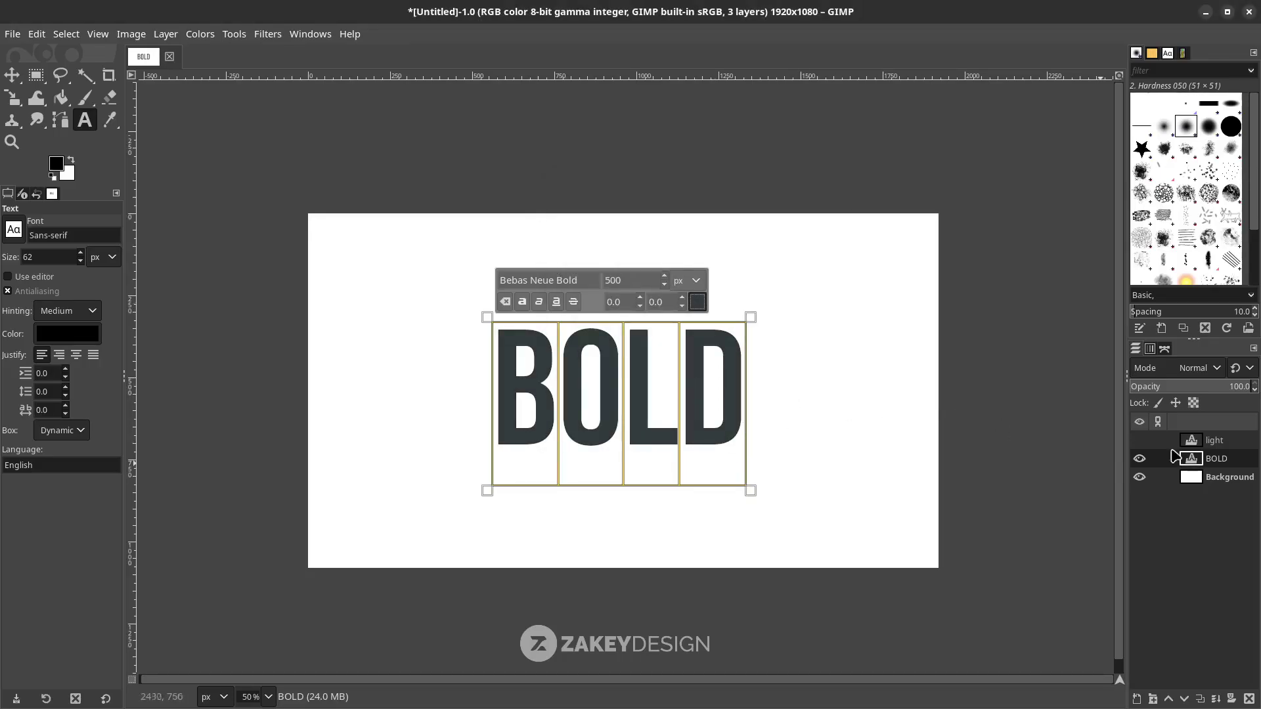
With the BOLD layer hidden, recolor the "light" text teal, and make both text layers visible
{"action": "left_click", "coordinate": [1190, 443]}
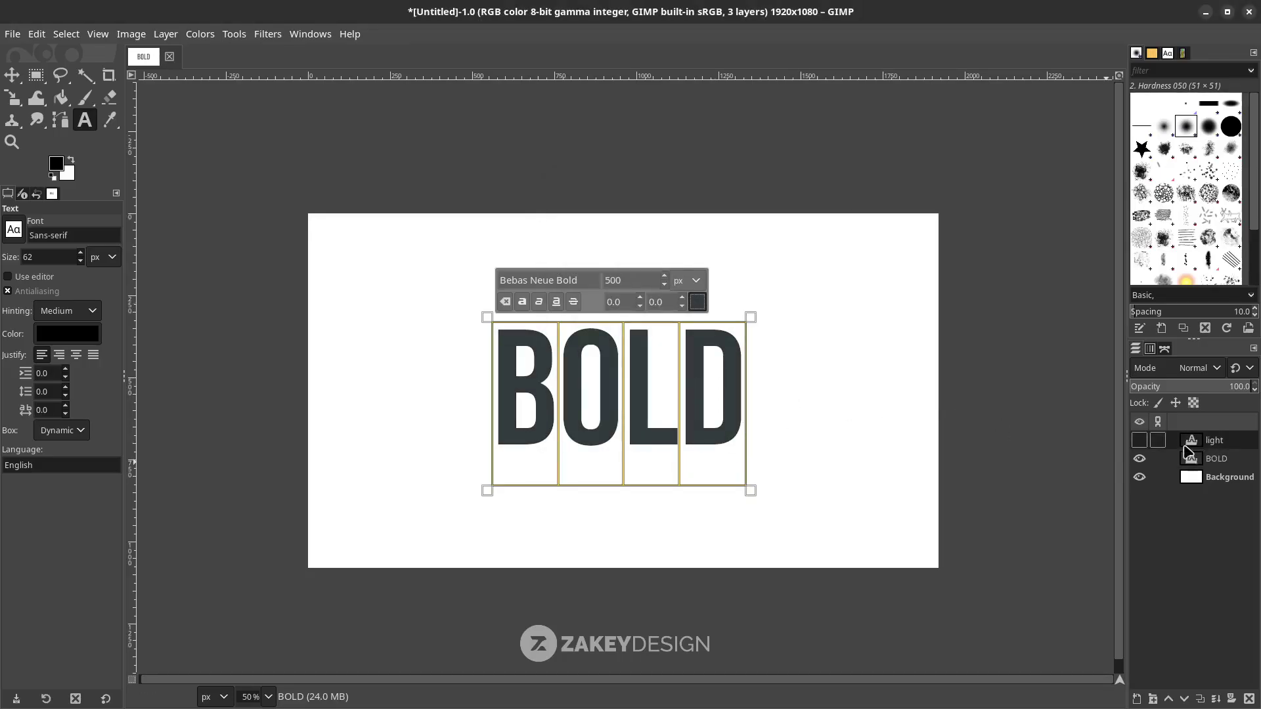
{"action": "left_click", "coordinate": [1139, 441]}
{"action": "left_click", "coordinate": [1139, 458]}
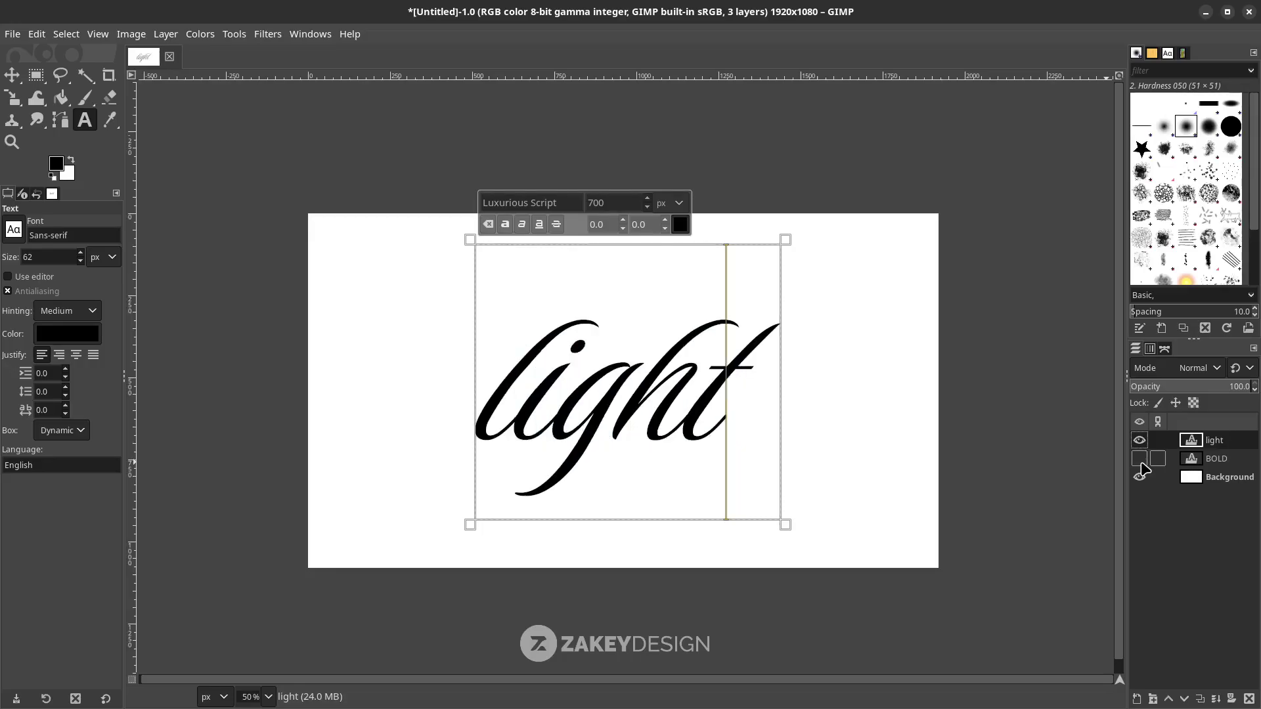
{"action": "left_click", "coordinate": [681, 225]}
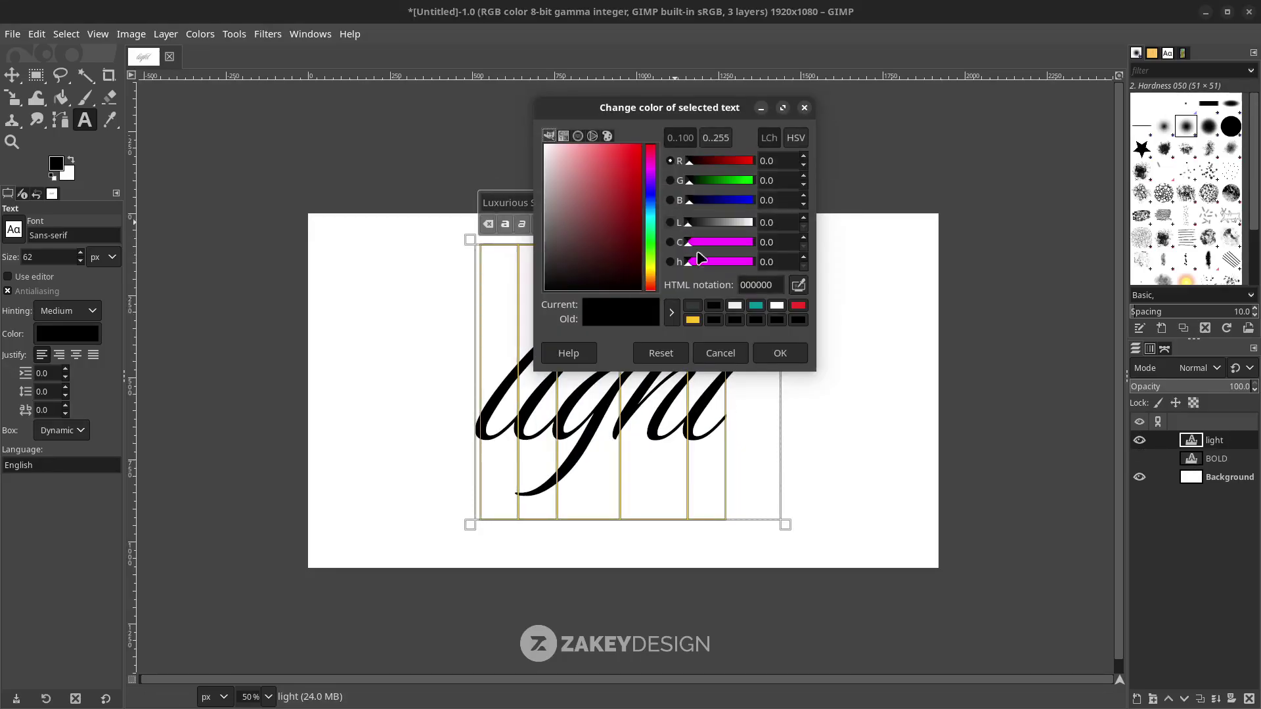
{"action": "left_click", "coordinate": [756, 306]}
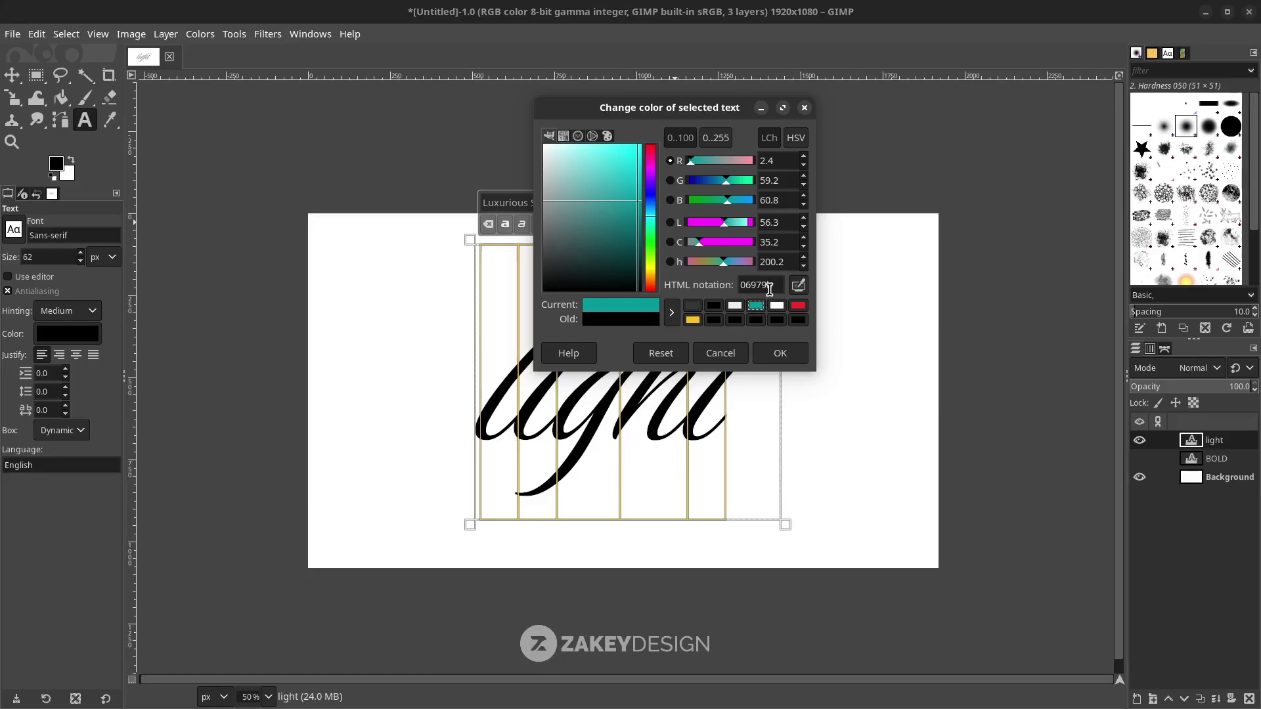
{"action": "left_click", "coordinate": [778, 286]}
{"action": "left_click", "coordinate": [786, 356]}
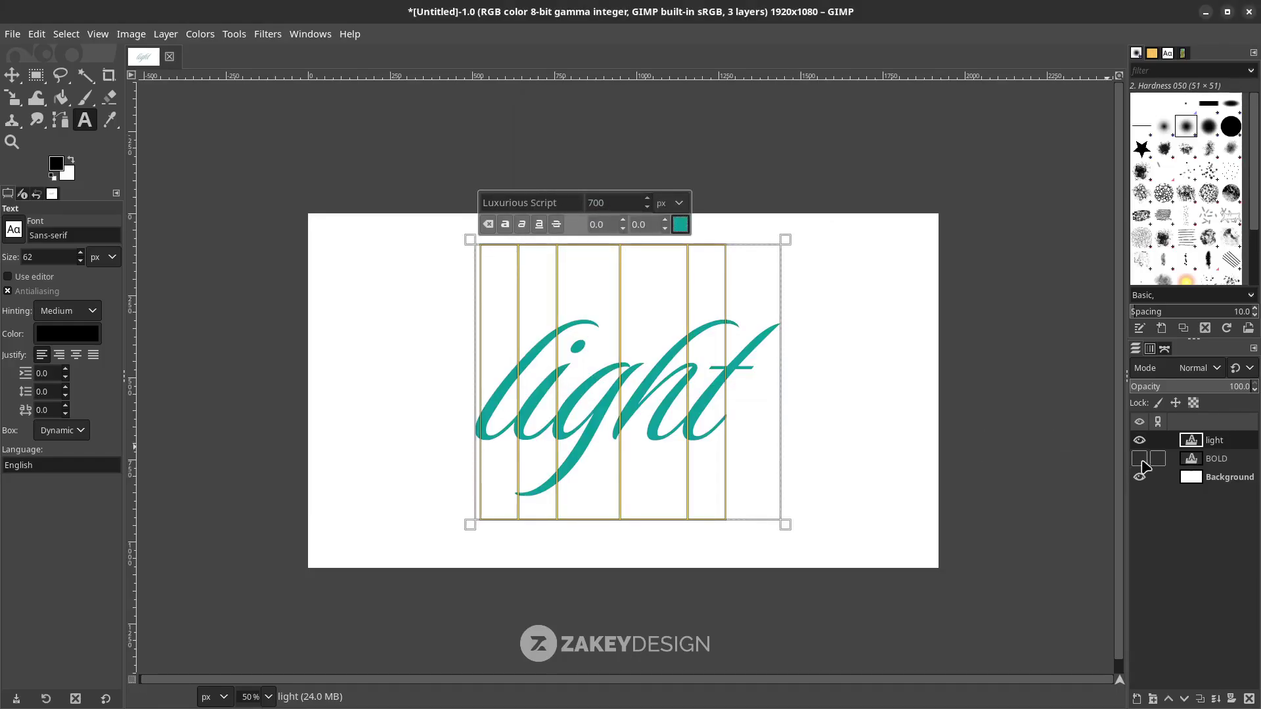
{"action": "left_click", "coordinate": [1140, 458]}
Add a white (full opacity) layer mask to the "light" layer
{"action": "left_click", "coordinate": [1169, 460]}
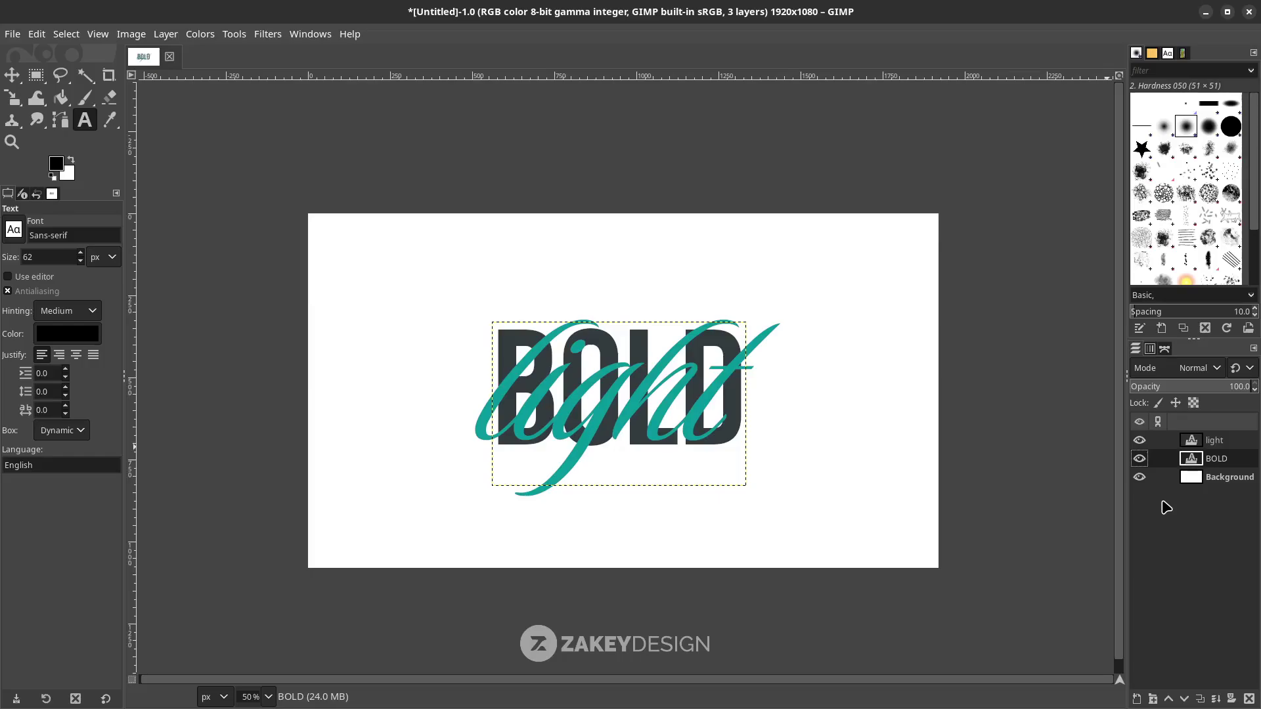
{"action": "left_click", "coordinate": [1214, 478]}
{"action": "left_click", "coordinate": [1216, 458]}
{"action": "left_click", "coordinate": [1212, 441]}
{"action": "key", "text": "plus"}
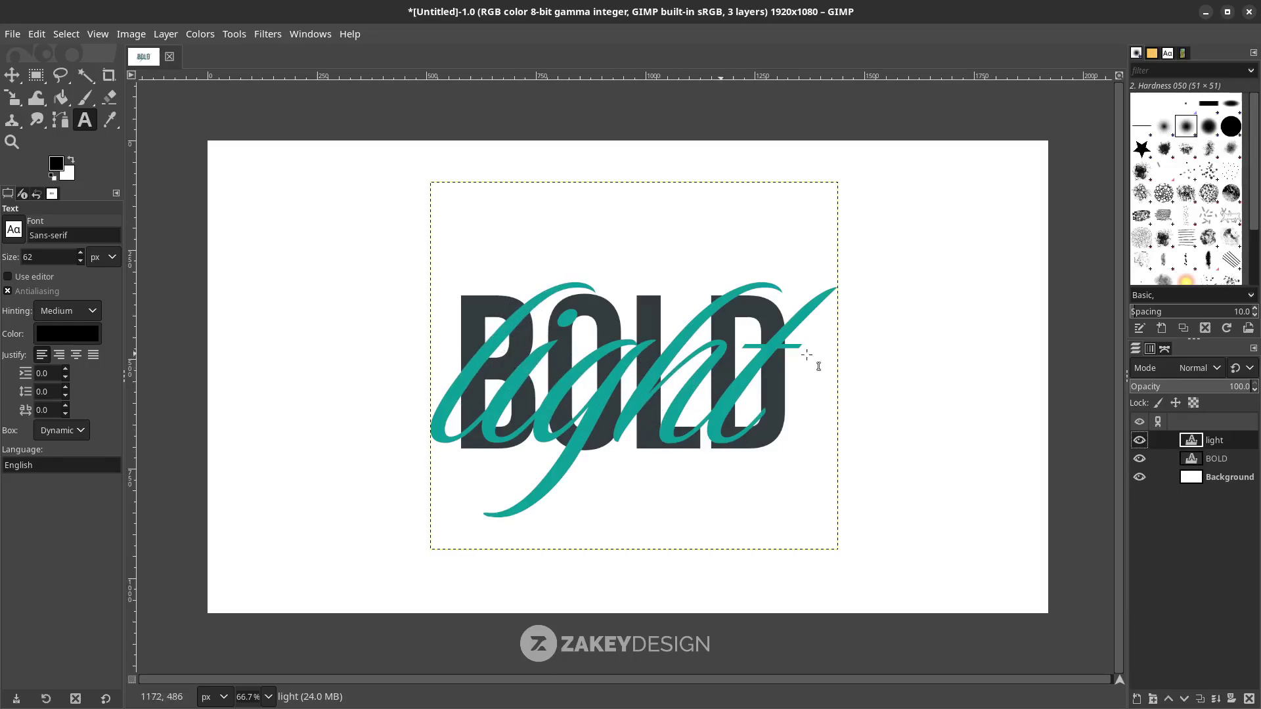
{"action": "right_click", "coordinate": [1227, 447]}
{"action": "left_click", "coordinate": [1183, 400]}
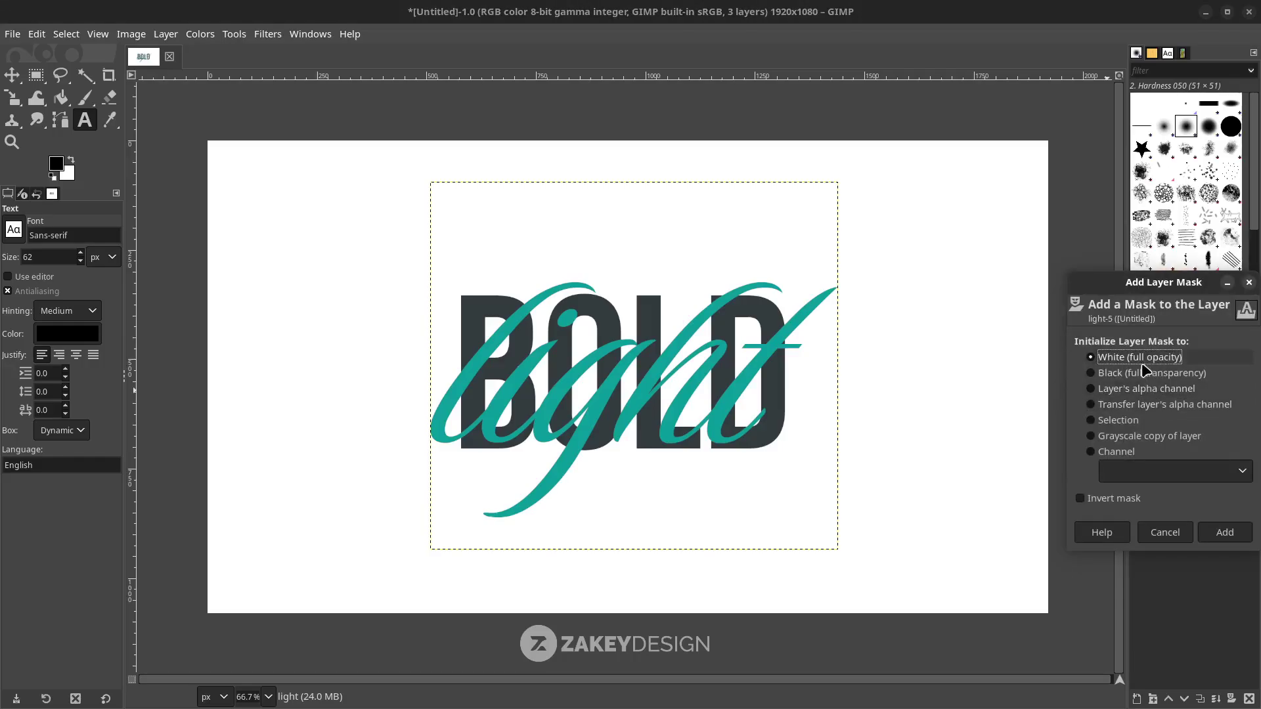
{"action": "left_click", "coordinate": [1226, 533]}
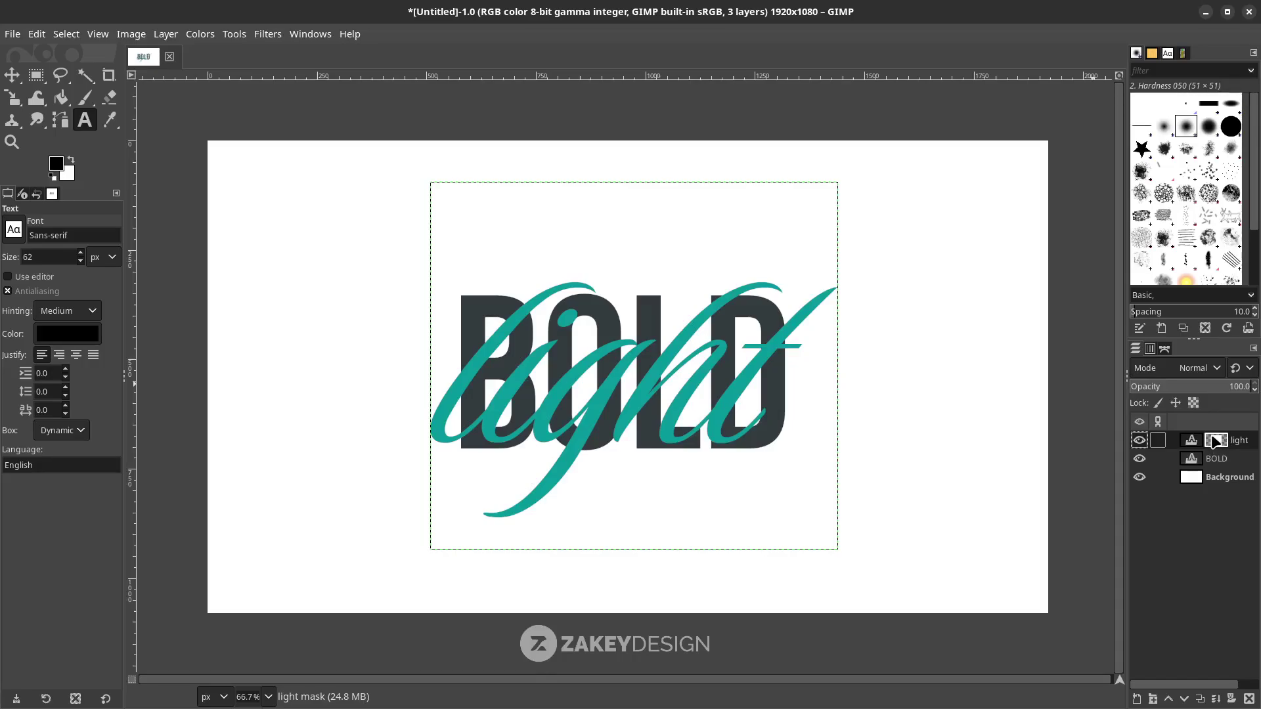
Choose the Paintbrush tool and set the brush hardness to 0
{"action": "left_click", "coordinate": [85, 102]}
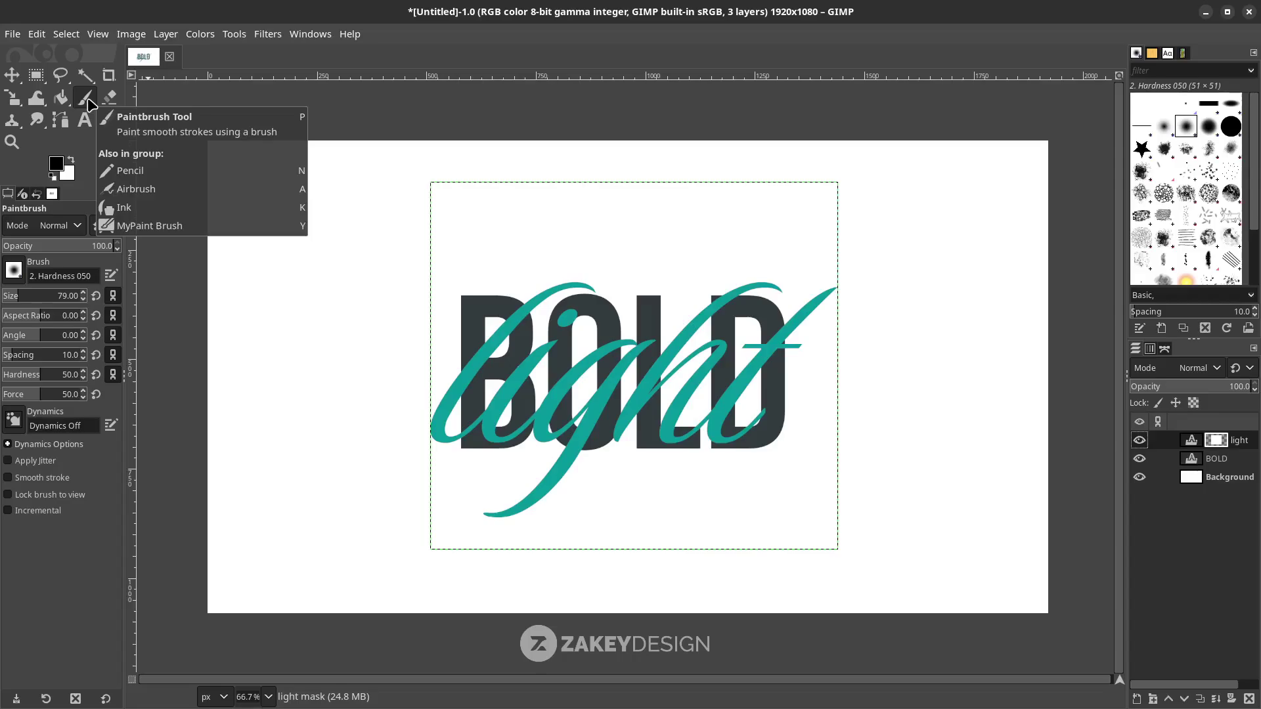
{"action": "scroll", "coordinate": [424, 368], "scroll_direction": "down", "scroll_amount": 1}
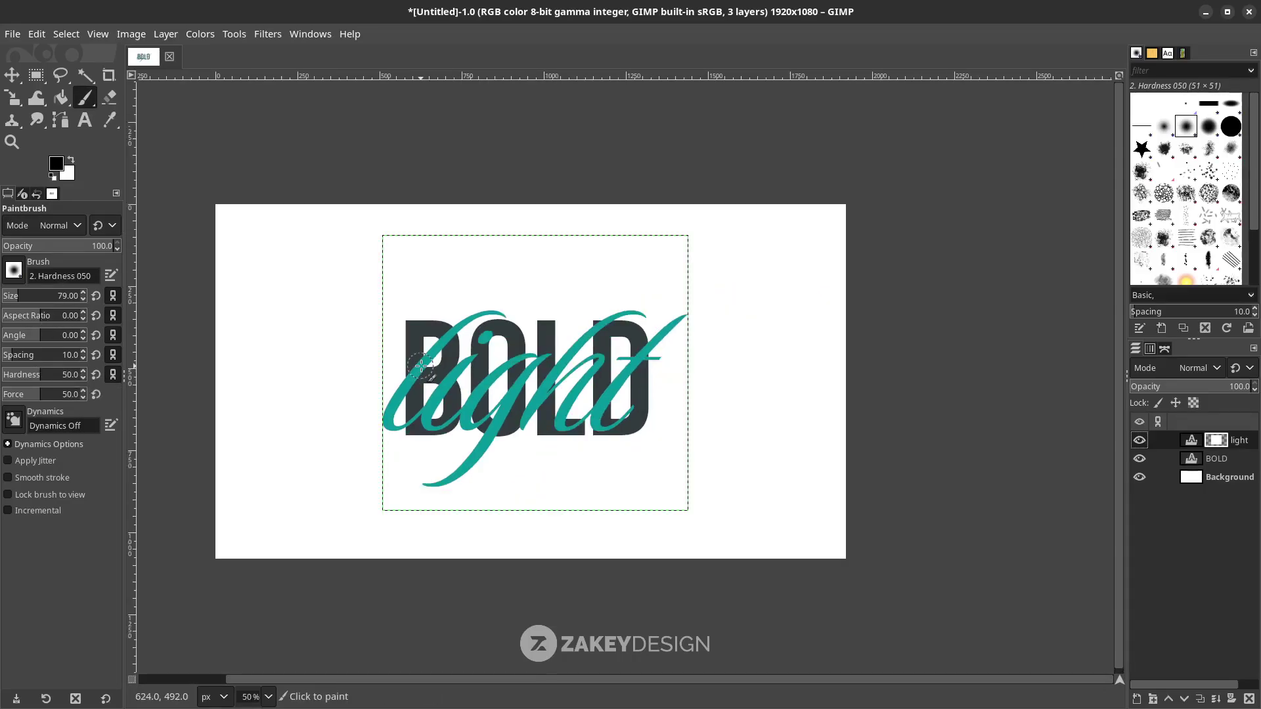
{"action": "scroll", "coordinate": [421, 365], "scroll_direction": "up", "scroll_amount": 5}
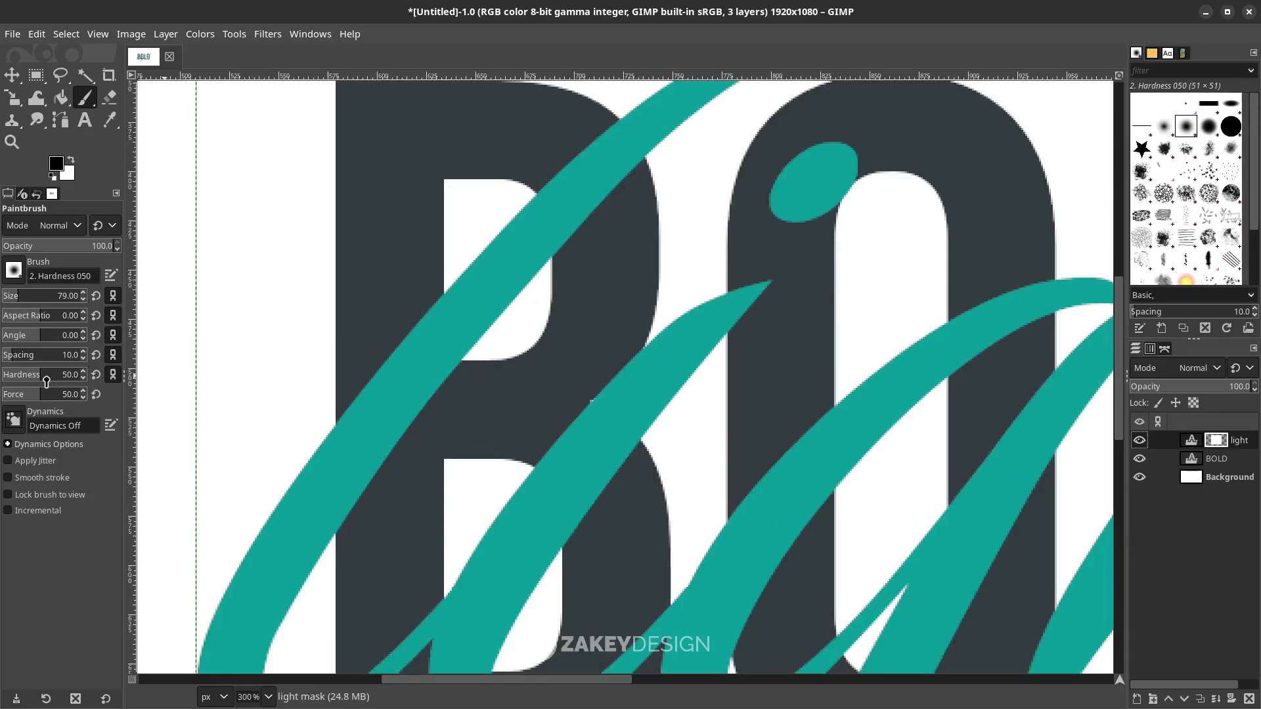
{"action": "scroll", "coordinate": [45, 381], "scroll_direction": "up", "scroll_amount": 6}
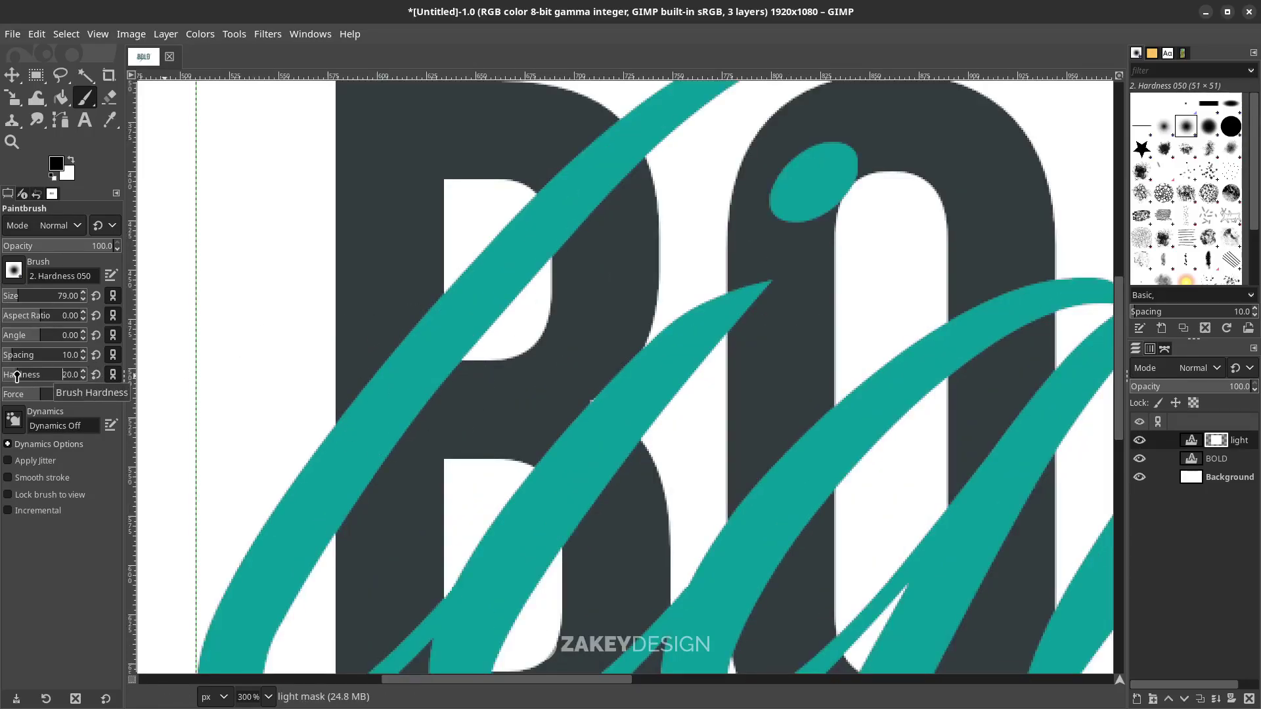
{"action": "left_click_drag", "start_coordinate": [7, 376], "coordinate": [1, 375]}
Try painting black on the "light" mask where the script crosses the B, and undo the test strokes
{"action": "mouse_move", "coordinate": [437, 338]}
{"action": "left_mouse_down"}
{"action": "mouse_move", "coordinate": [422, 301]}
{"action": "mouse_move", "coordinate": [401, 365]}
{"action": "mouse_move", "coordinate": [416, 411]}
{"action": "mouse_move", "coordinate": [404, 435]}
{"action": "mouse_move", "coordinate": [392, 434]}
{"action": "mouse_move", "coordinate": [387, 382]}
{"action": "mouse_move", "coordinate": [375, 404]}
{"action": "mouse_move", "coordinate": [381, 507]}
{"action": "mouse_move", "coordinate": [380, 414]}
{"action": "left_mouse_up"}
{"action": "key", "text": "ctrl+z"}
{"action": "scroll", "coordinate": [380, 413], "scroll_direction": "down", "scroll_amount": 2, "text": "ctrl"}
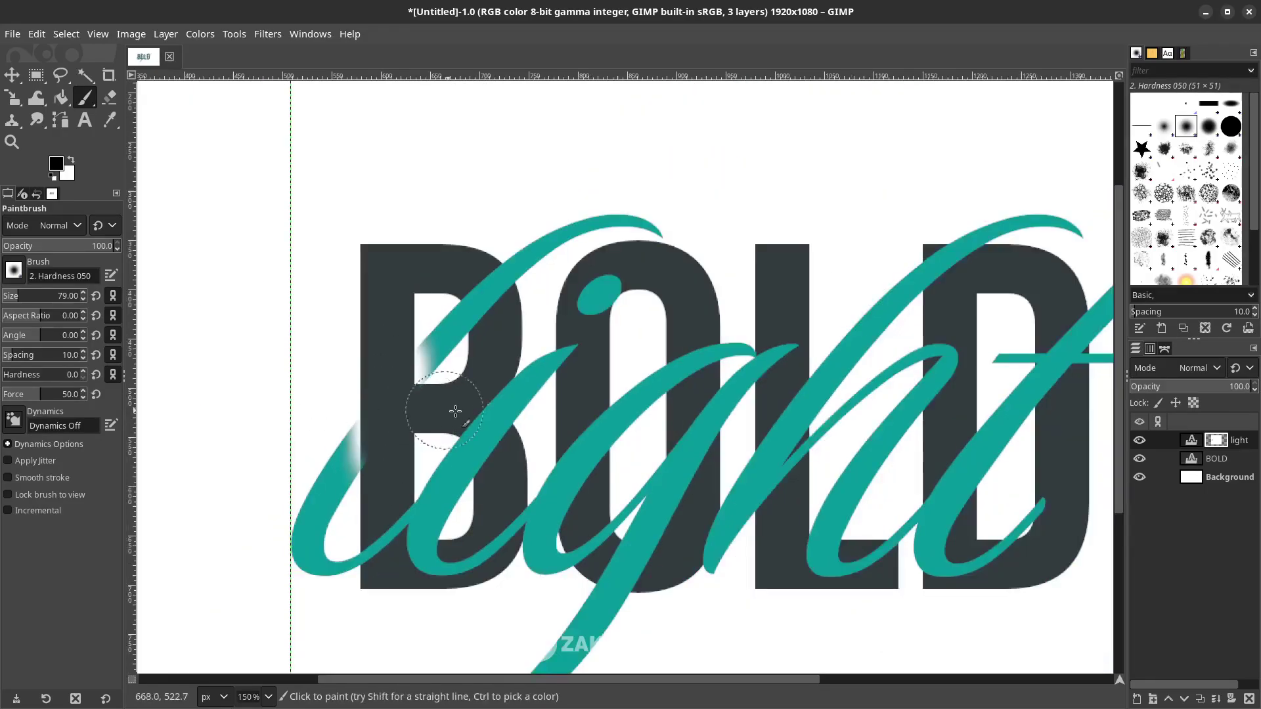
{"action": "key", "text": "ctrl+z"}
{"action": "key", "text": "ctrl+z"}
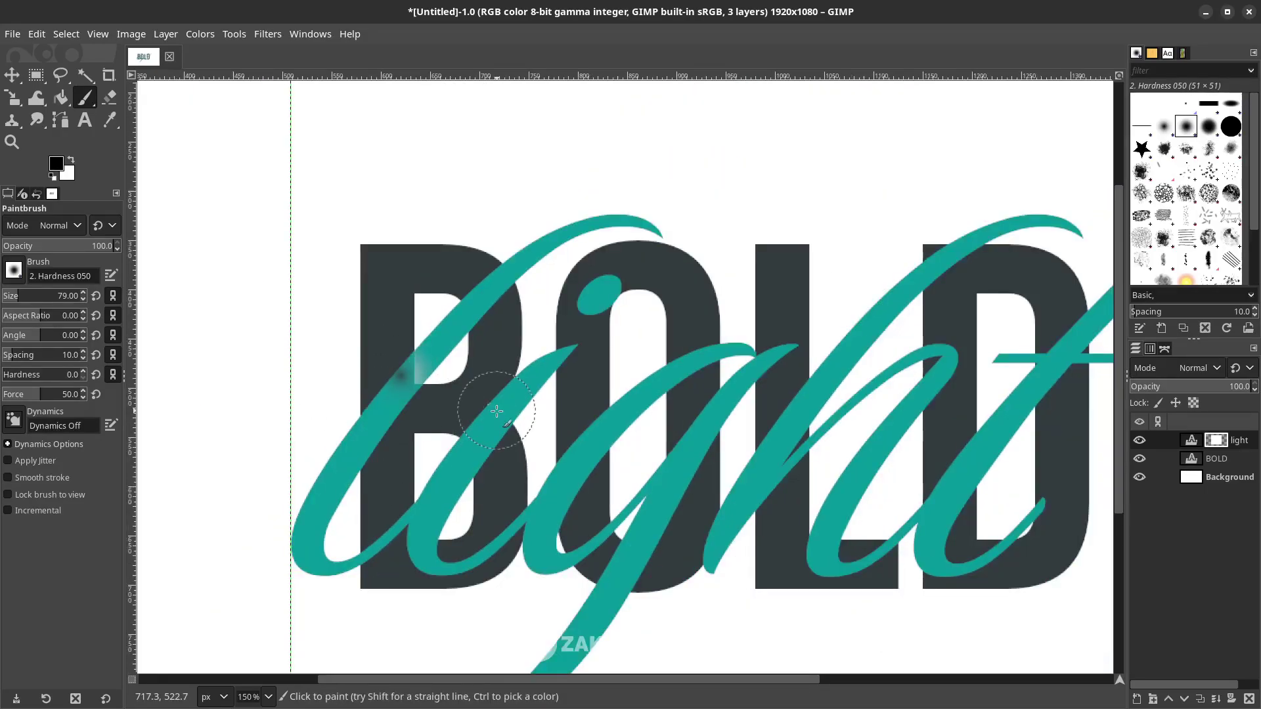
Create a selection from the BOLD layer's alpha and make the "light" layer mask active for painting
{"action": "scroll", "coordinate": [544, 397], "scroll_direction": "down", "scroll_amount": 1, "text": "ctrl"}
{"action": "scroll", "coordinate": [542, 393], "scroll_direction": "up", "scroll_amount": 2}
{"action": "scroll", "coordinate": [542, 393], "scroll_direction": "down", "scroll_amount": 3}
{"action": "left_click", "coordinate": [1226, 461]}
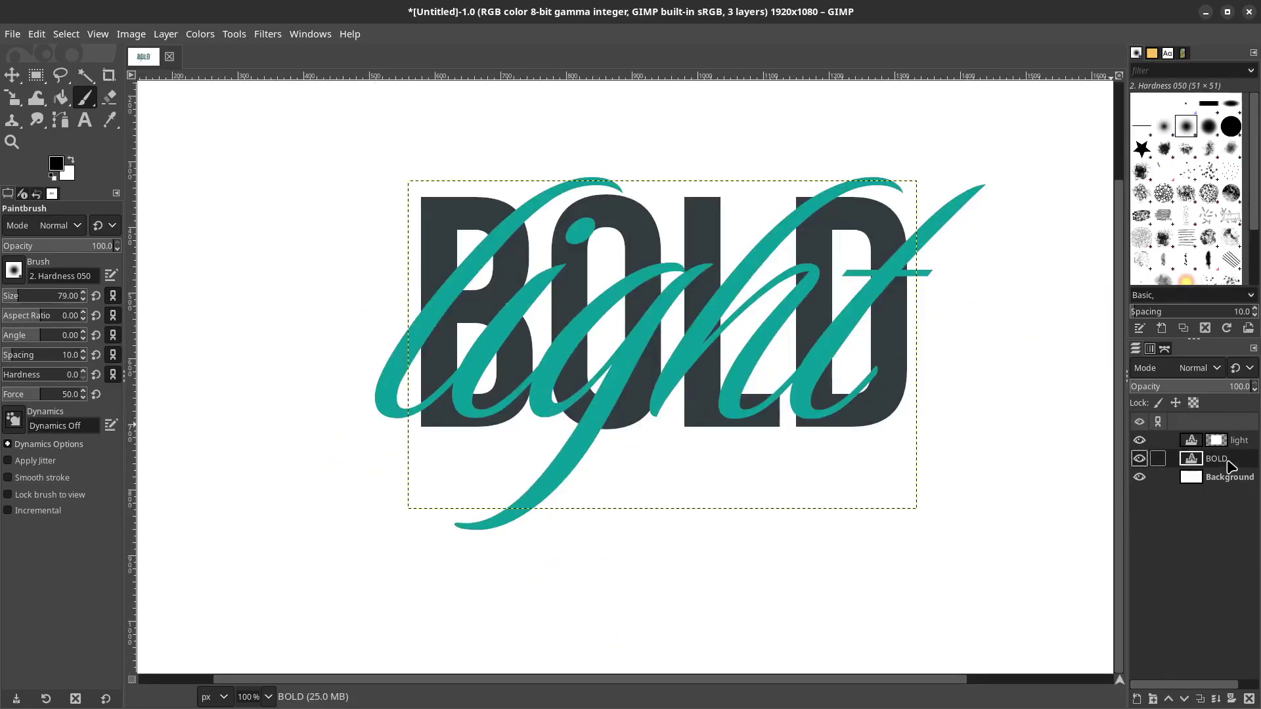
{"action": "right_click", "coordinate": [1238, 466]}
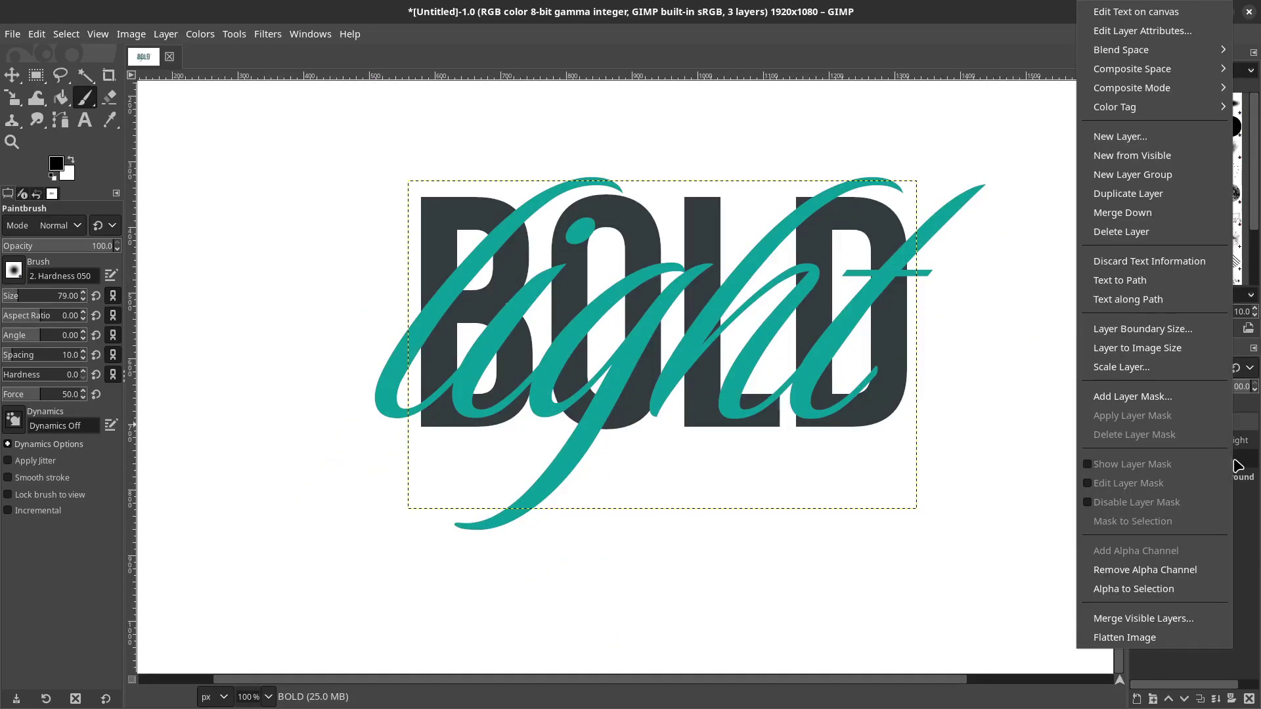
{"action": "left_click", "coordinate": [1194, 599]}
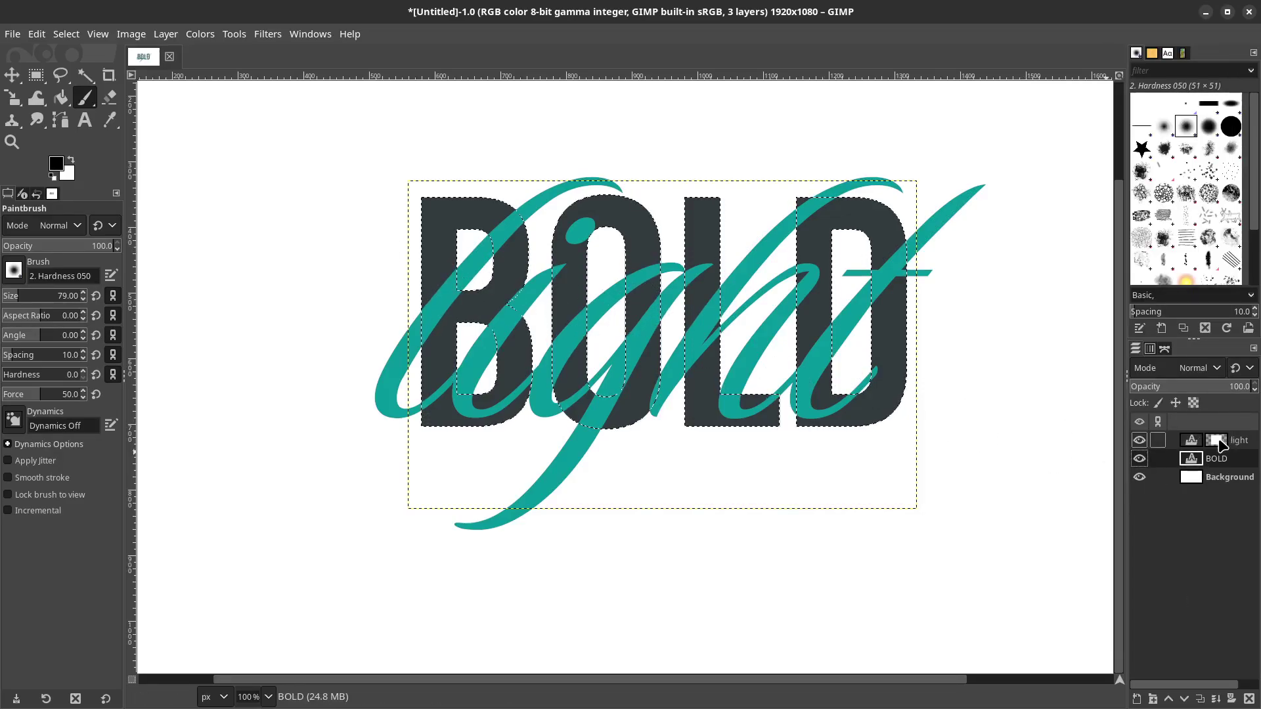
{"action": "left_click", "coordinate": [1220, 443]}
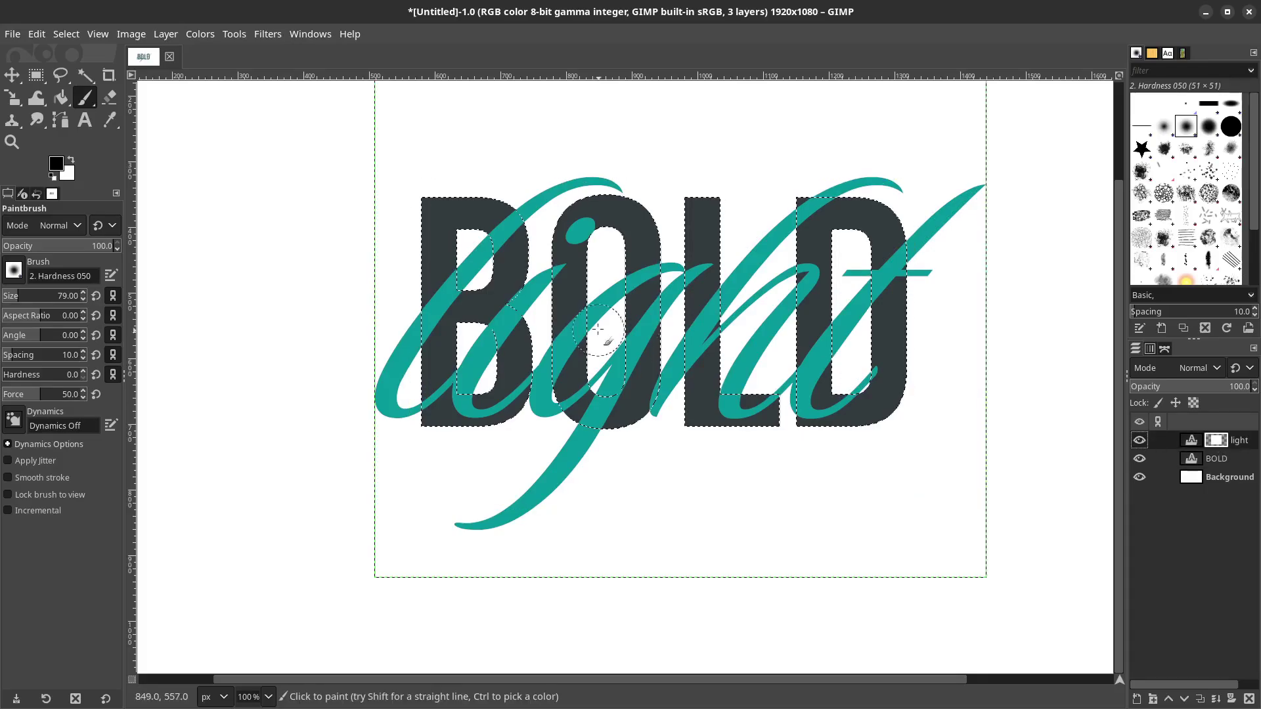
Paint black on the "light" mask within the selection to hide the script over the B's stem and middle junction
{"action": "scroll", "coordinate": [397, 294], "scroll_direction": "up", "scroll_amount": 1}
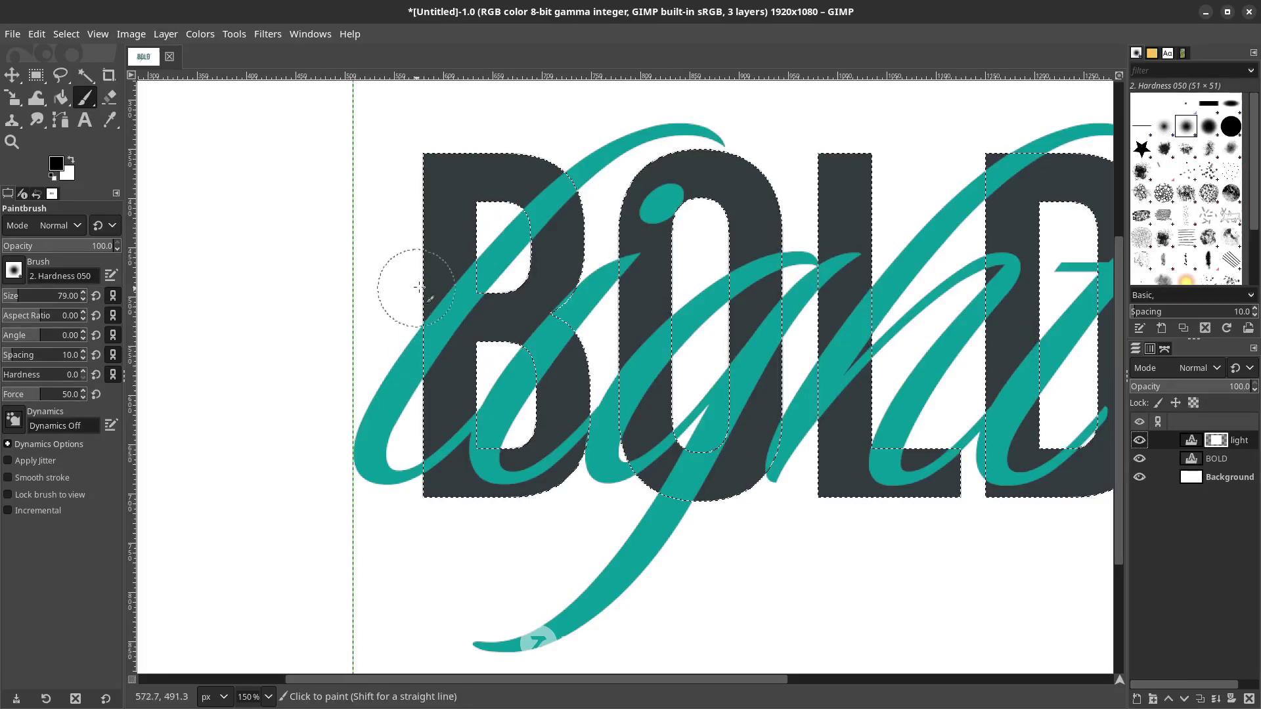
{"action": "scroll", "coordinate": [421, 315], "scroll_direction": "up", "scroll_amount": 2}
{"action": "scroll", "coordinate": [479, 316], "scroll_direction": "down", "scroll_amount": 1}
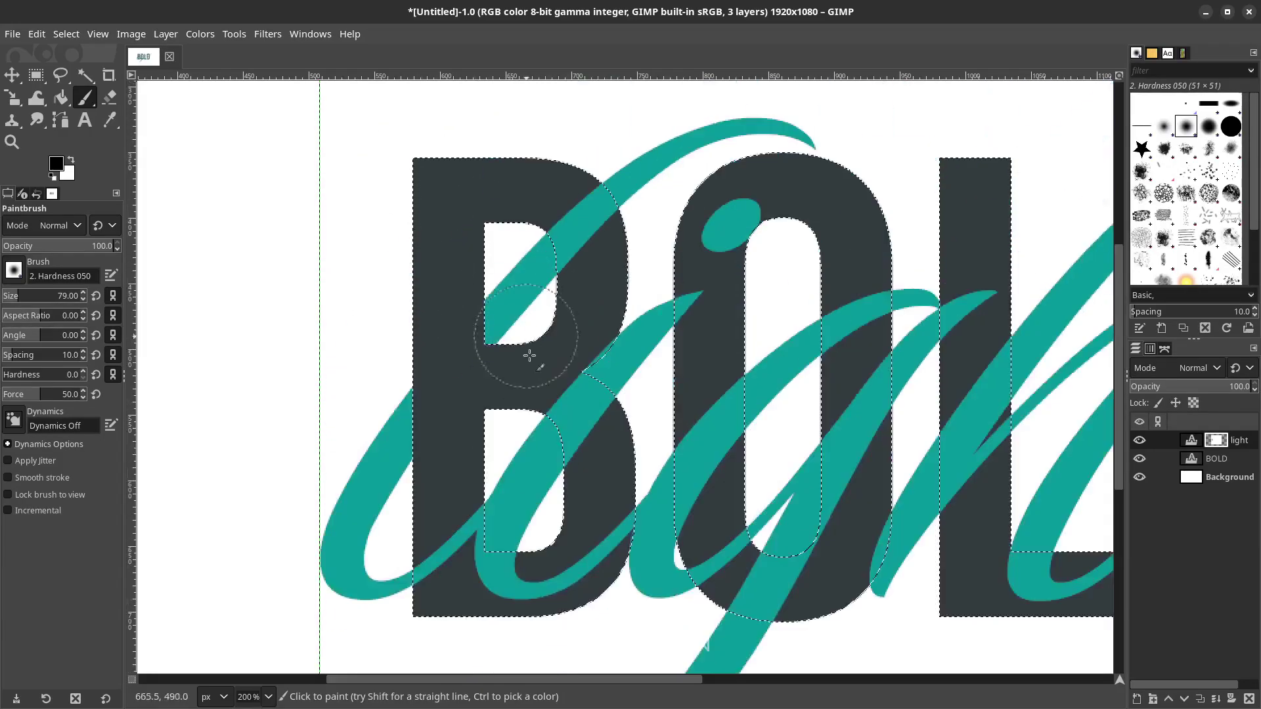
{"action": "scroll", "coordinate": [532, 447], "scroll_direction": "up", "scroll_amount": 1}
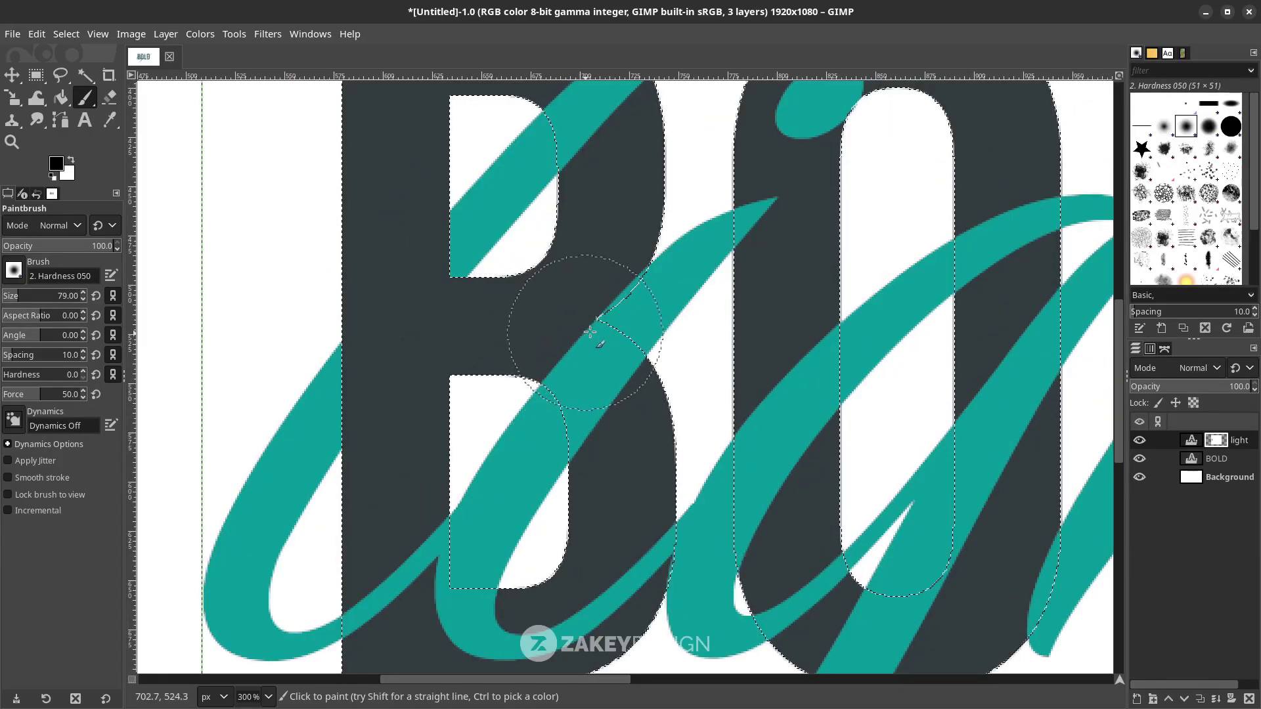
{"action": "left_click", "coordinate": [593, 327]}
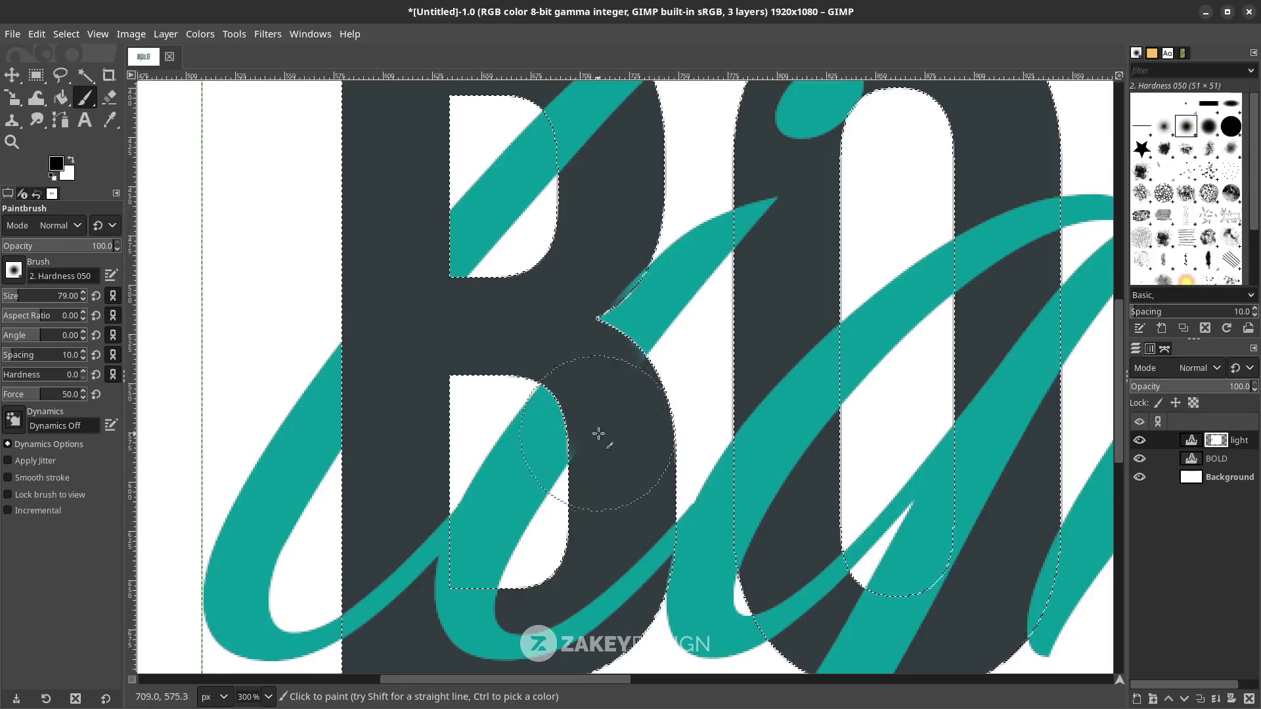
Paint out the top of the script "g" on the mask where it crosses the right side of the O
{"action": "scroll", "coordinate": [600, 422], "scroll_direction": "down", "scroll_amount": 1}
{"action": "scroll", "coordinate": [583, 349], "scroll_direction": "up", "scroll_amount": 1}
{"action": "scroll", "coordinate": [583, 493], "scroll_direction": "down", "scroll_amount": 1}
{"action": "scroll", "coordinate": [588, 339], "scroll_direction": "up", "scroll_amount": 1}
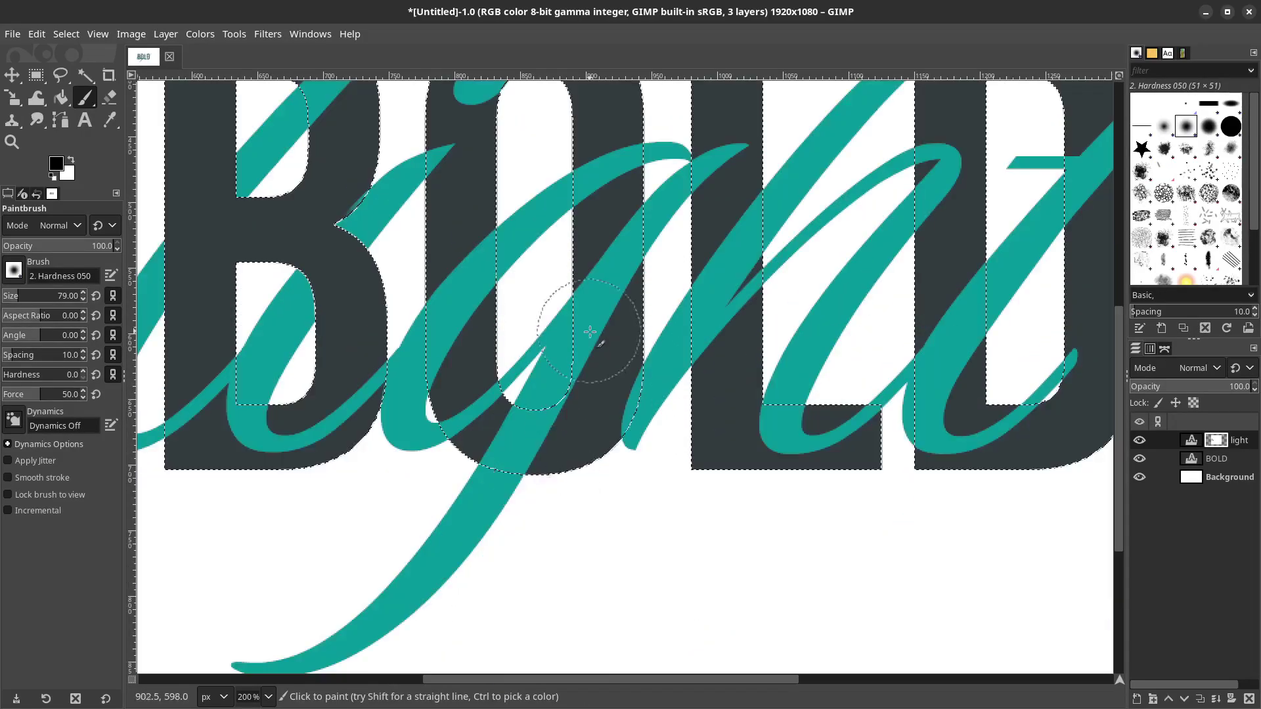
{"action": "scroll", "coordinate": [588, 339], "scroll_direction": "up", "scroll_amount": 3}
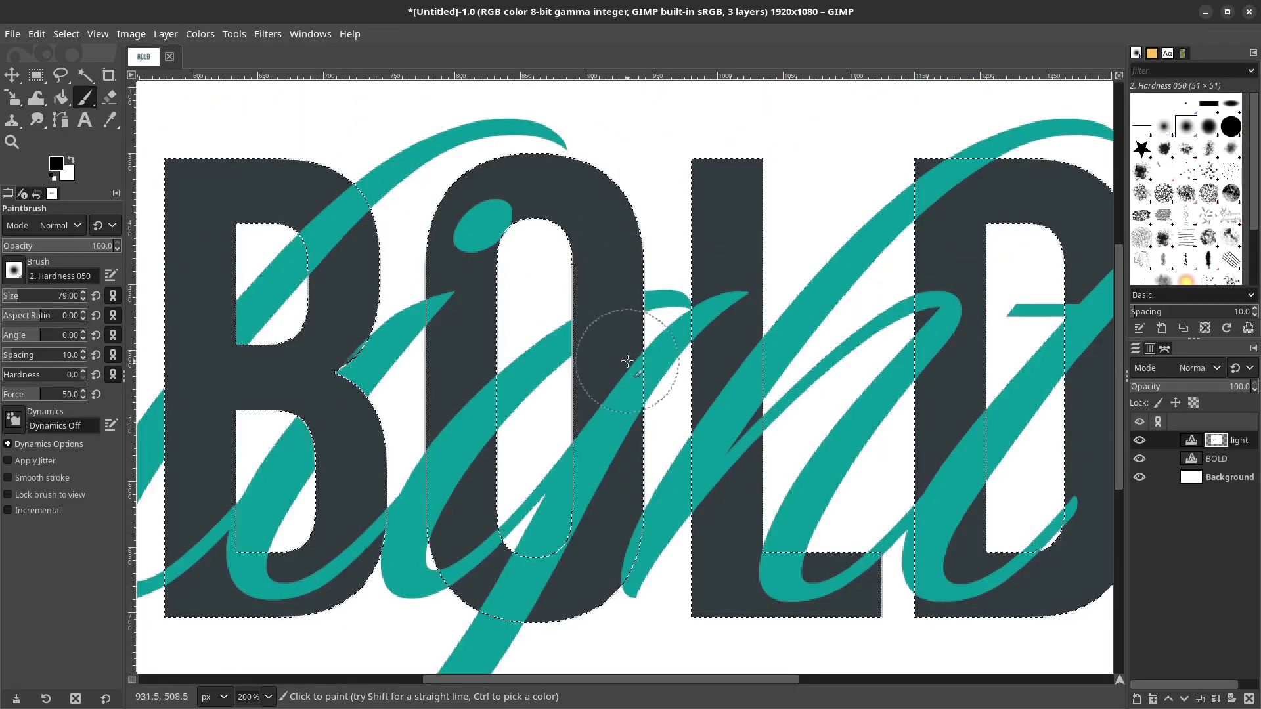
Paint out the script "t" stem and crossbar on the mask where they cross the right side of the D
{"action": "scroll", "coordinate": [657, 453], "scroll_direction": "right", "scroll_amount": 5}
{"action": "scroll", "coordinate": [550, 444], "scroll_direction": "down", "scroll_amount": 3}
{"action": "scroll", "coordinate": [550, 444], "scroll_direction": "up", "scroll_amount": 3}
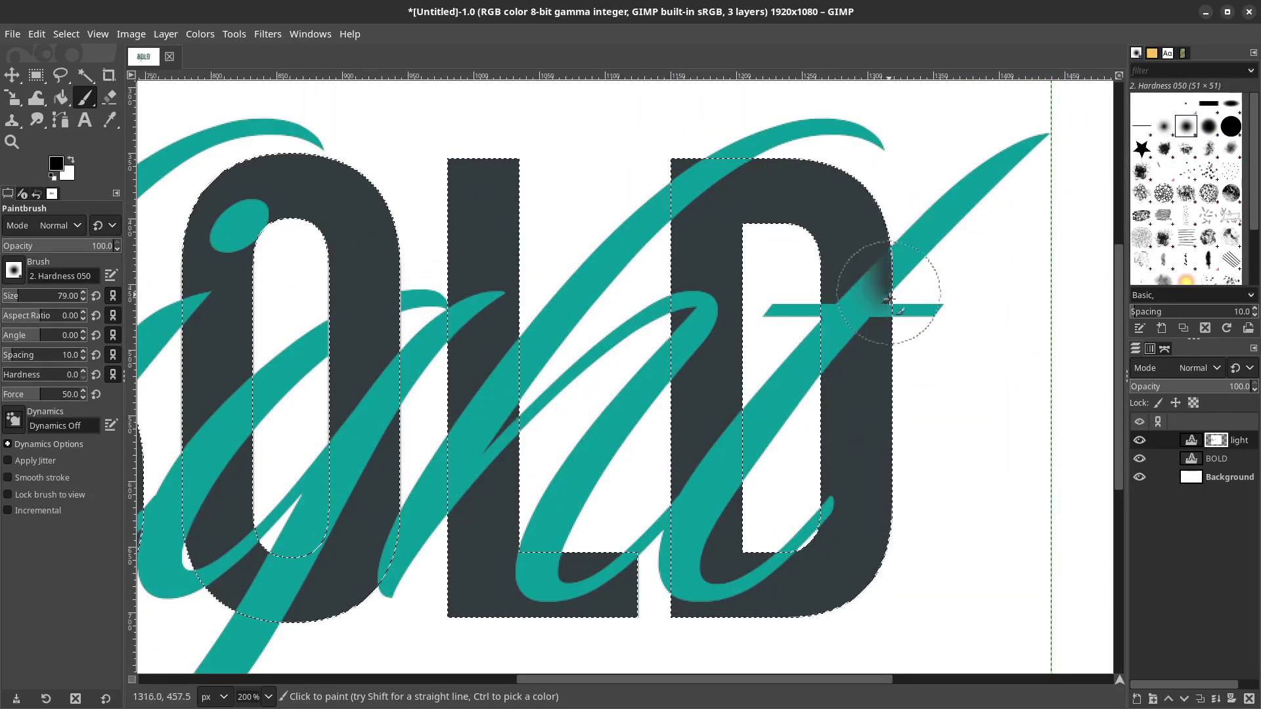
{"action": "scroll", "coordinate": [675, 493], "scroll_direction": "down", "scroll_amount": 3}
{"action": "scroll", "coordinate": [637, 512], "scroll_direction": "up", "scroll_amount": 3}
{"action": "scroll", "coordinate": [638, 512], "scroll_direction": "left", "scroll_amount": 5}
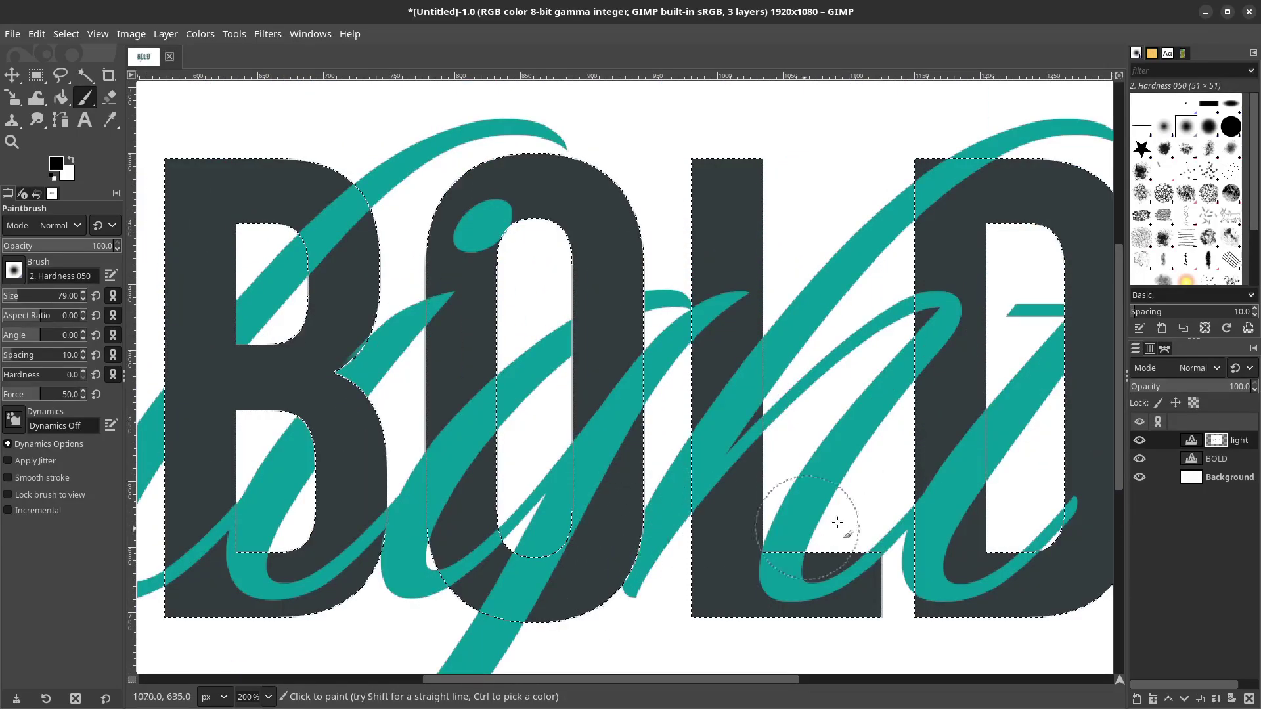
Clear the selection around the BOLD lettering
{"action": "scroll", "coordinate": [642, 460], "scroll_direction": "right", "scroll_amount": 5}
{"action": "scroll", "coordinate": [578, 492], "scroll_direction": "down", "scroll_amount": 3}
{"action": "left_click_drag", "start_coordinate": [695, 433], "coordinate": [584, 489]}
{"action": "scroll", "coordinate": [584, 489], "scroll_direction": "down", "scroll_amount": 3}
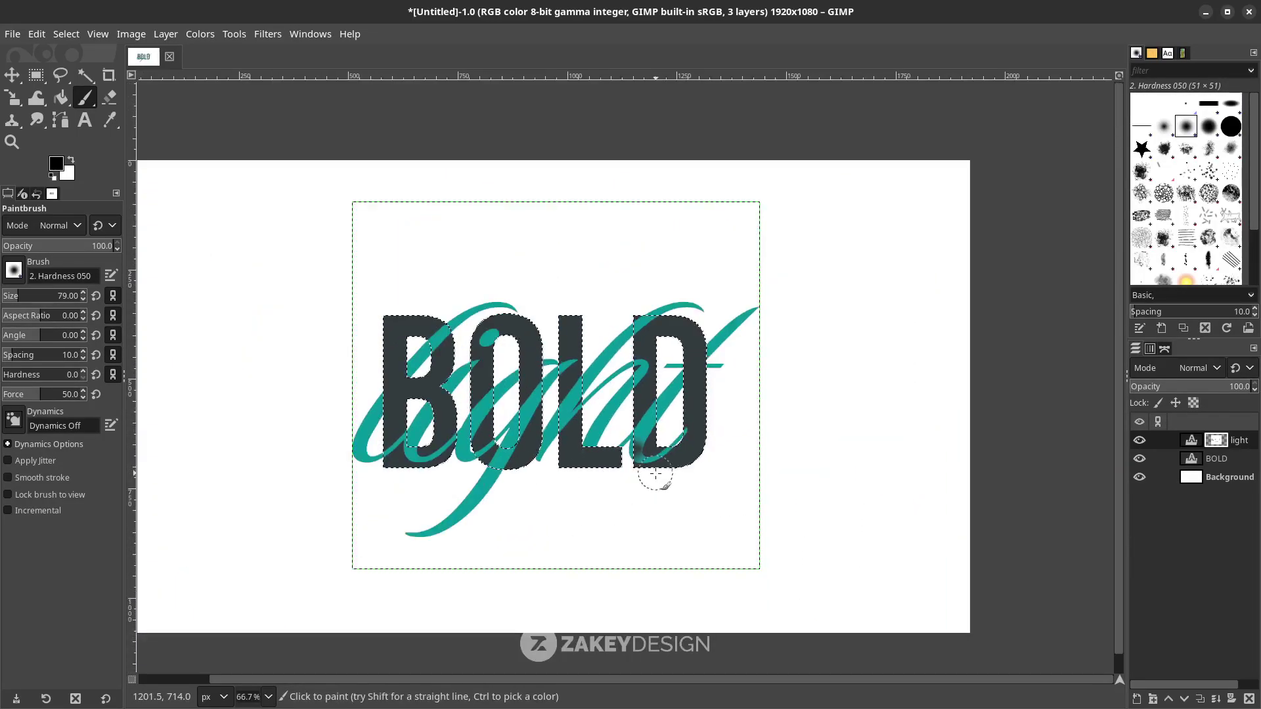
{"action": "scroll", "coordinate": [661, 473], "scroll_direction": "left", "scroll_amount": 2}
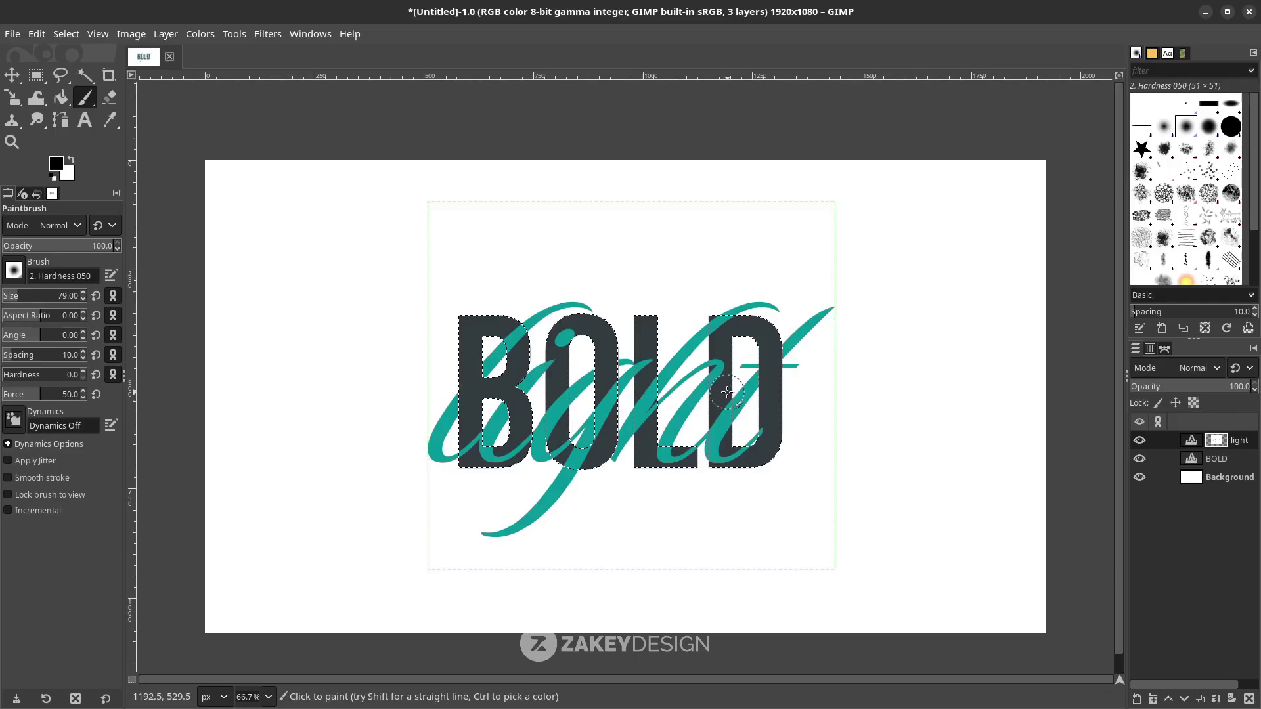
{"action": "scroll", "coordinate": [719, 392], "scroll_direction": "down", "scroll_amount": 1}
{"action": "left_click", "coordinate": [66, 33]}
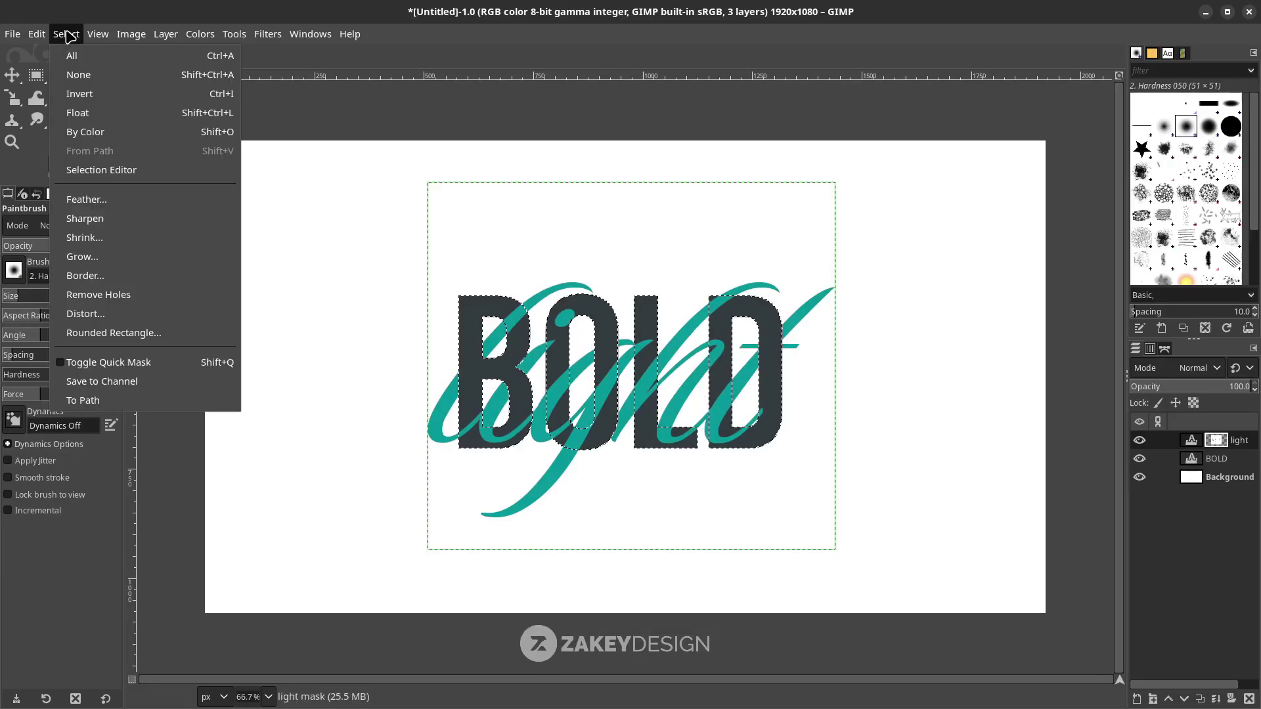
{"action": "left_click", "coordinate": [79, 75]}
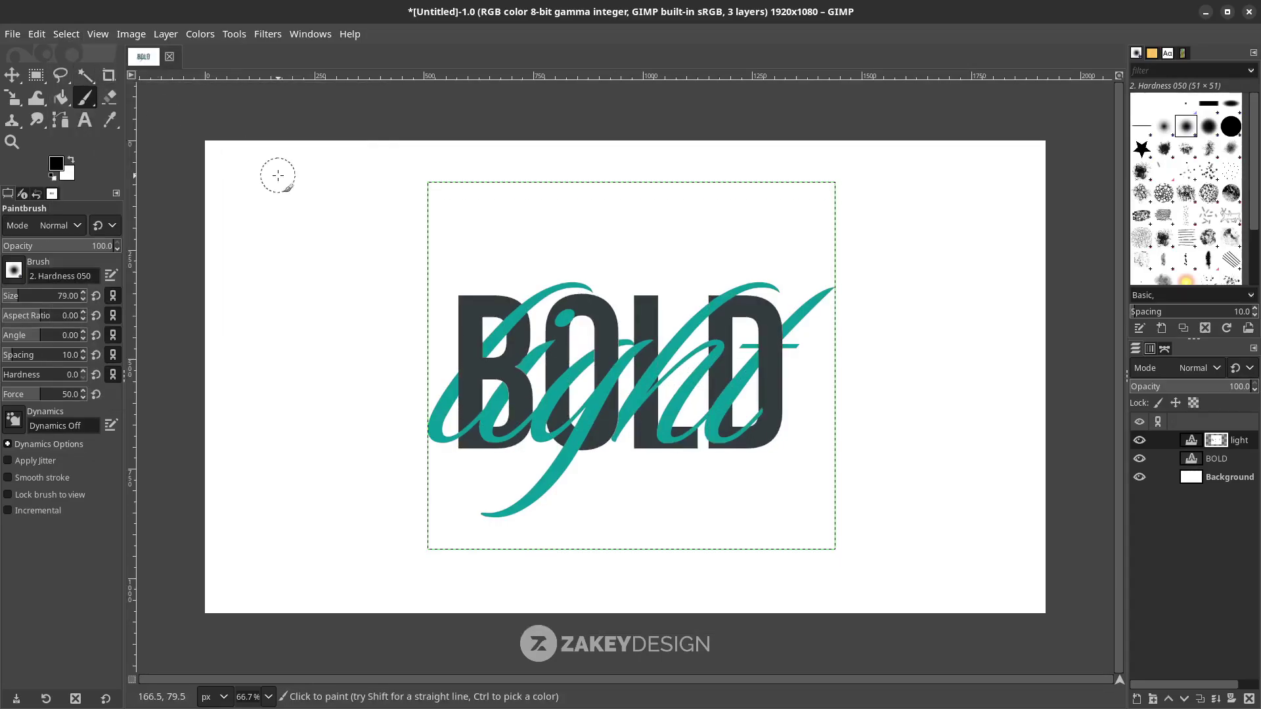
Paint white on the "light" mask with a size 12 brush to restore the script "i" edge at the B's outer notch
{"action": "scroll", "coordinate": [737, 332], "scroll_direction": "up", "scroll_amount": 7}
{"action": "scroll", "coordinate": [737, 374], "scroll_direction": "right", "scroll_amount": 3}
{"action": "scroll", "coordinate": [738, 374], "scroll_direction": "up", "scroll_amount": 3}
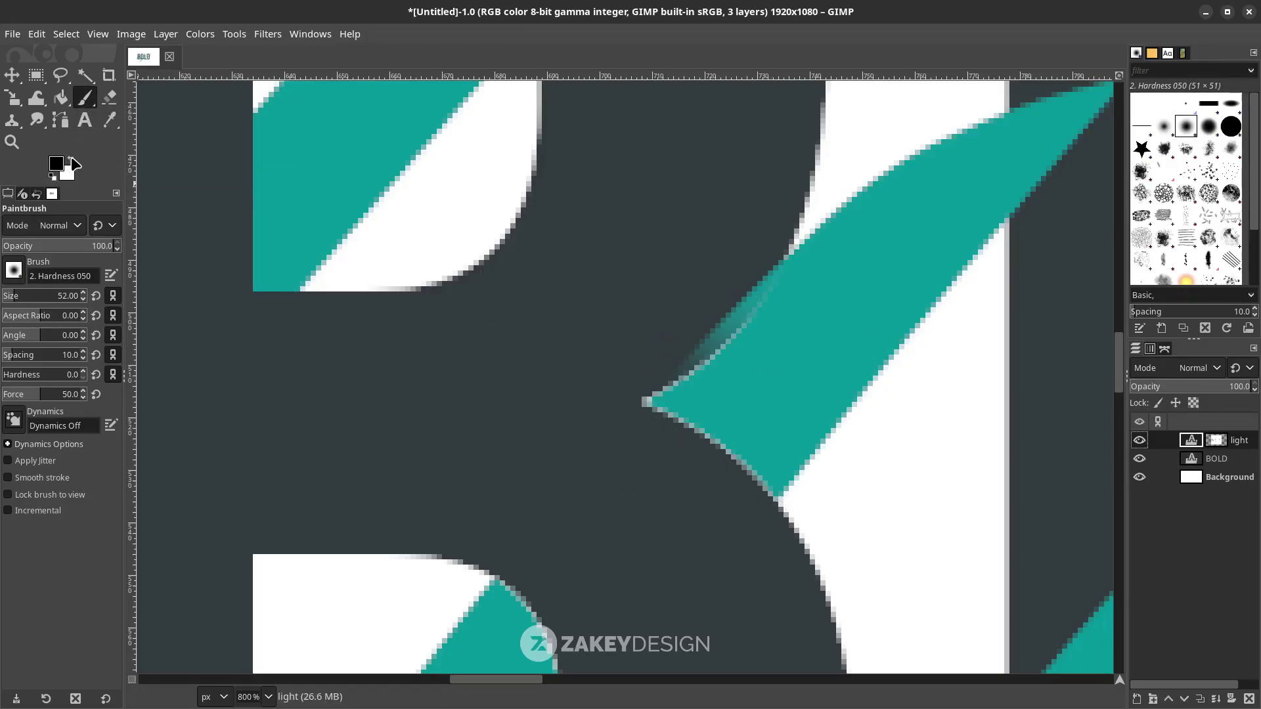
{"action": "left_click", "coordinate": [11, 297]}
{"action": "left_click_drag", "start_coordinate": [775, 306], "coordinate": [731, 340]}
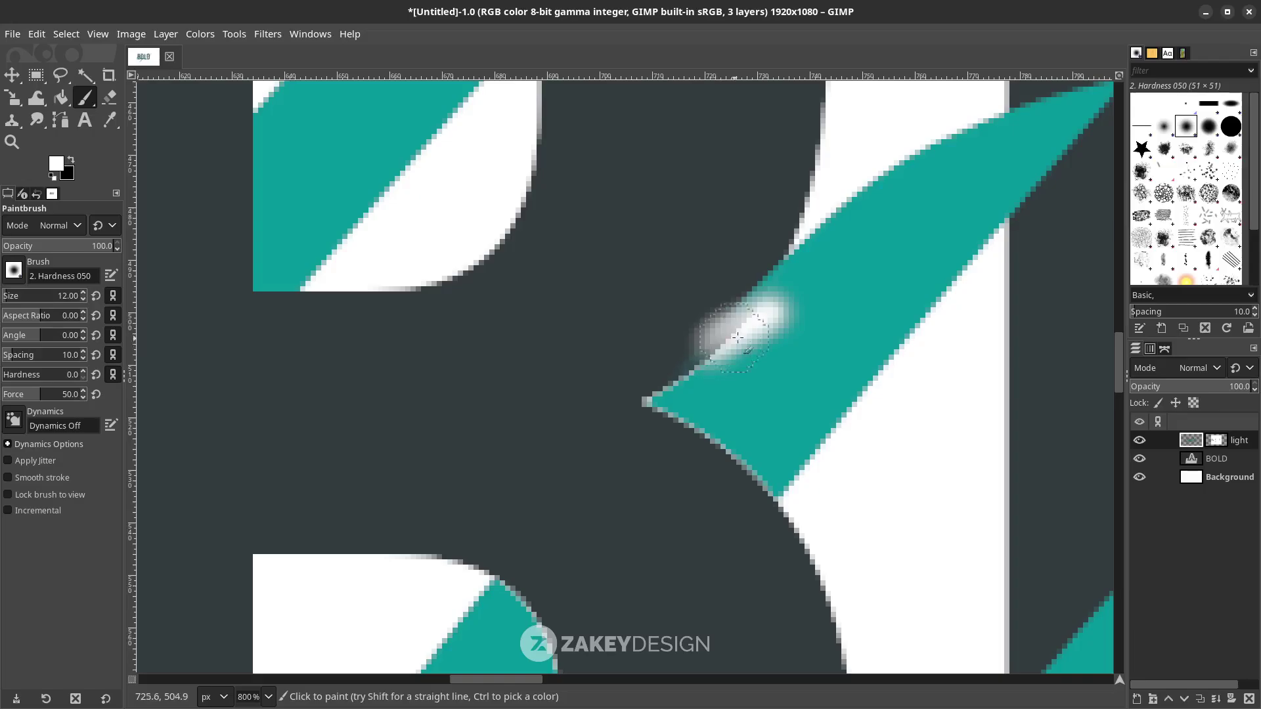
{"action": "key", "text": "ctrl+z"}
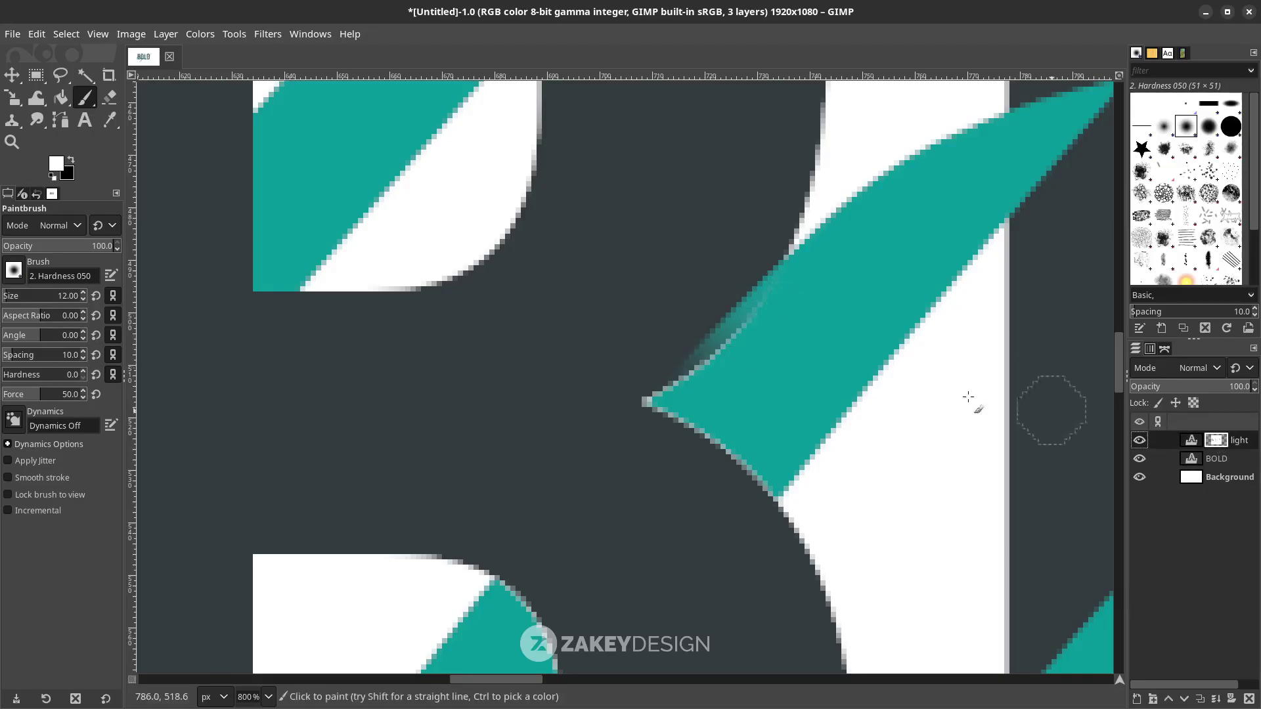
{"action": "left_click_drag", "start_coordinate": [760, 316], "coordinate": [711, 364]}
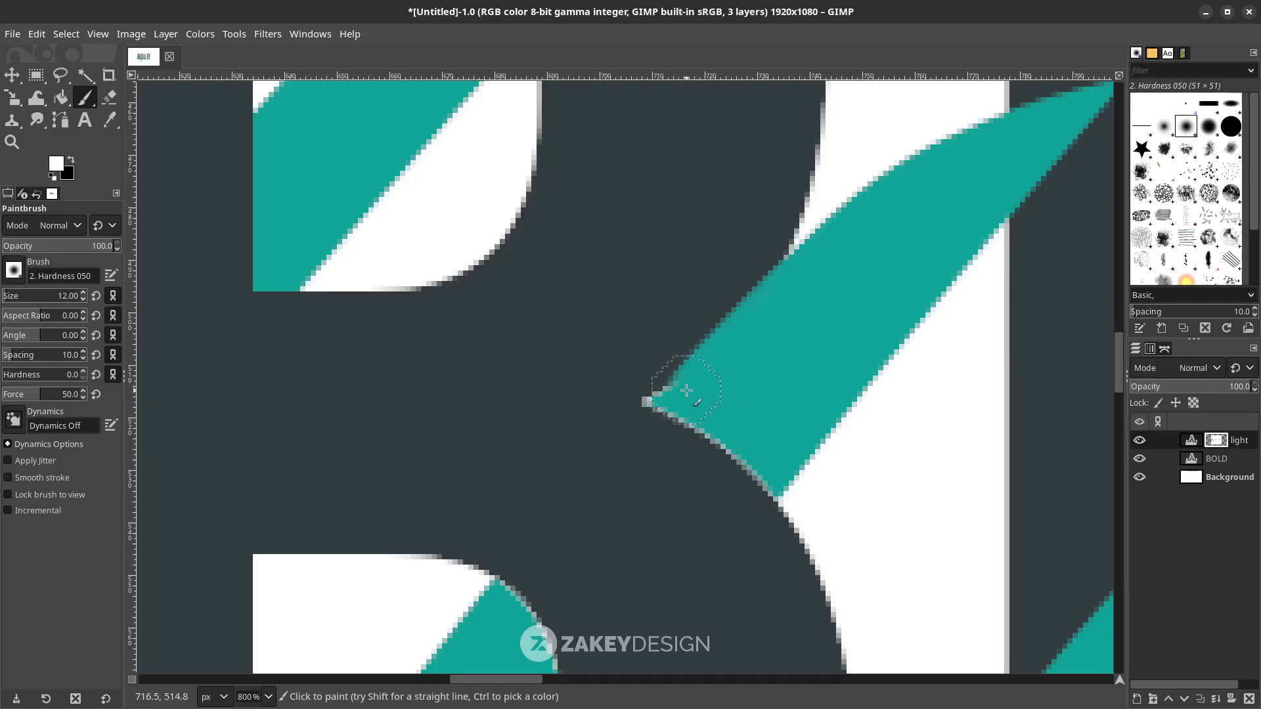
Create a selection from the "light" layer's alpha, set the foreground to black, and make the layer itself active instead of its mask
{"action": "scroll", "coordinate": [791, 373], "scroll_direction": "down", "scroll_amount": 6}
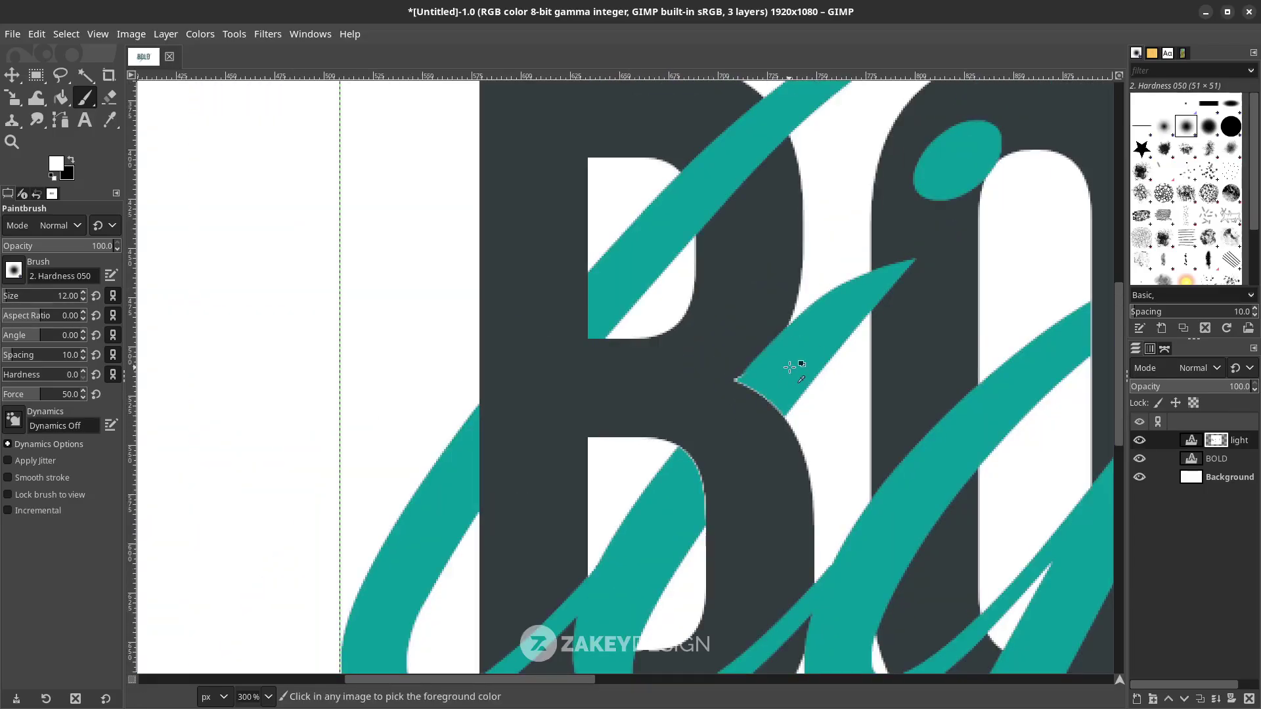
{"action": "scroll", "coordinate": [782, 370], "scroll_direction": "down", "scroll_amount": 3}
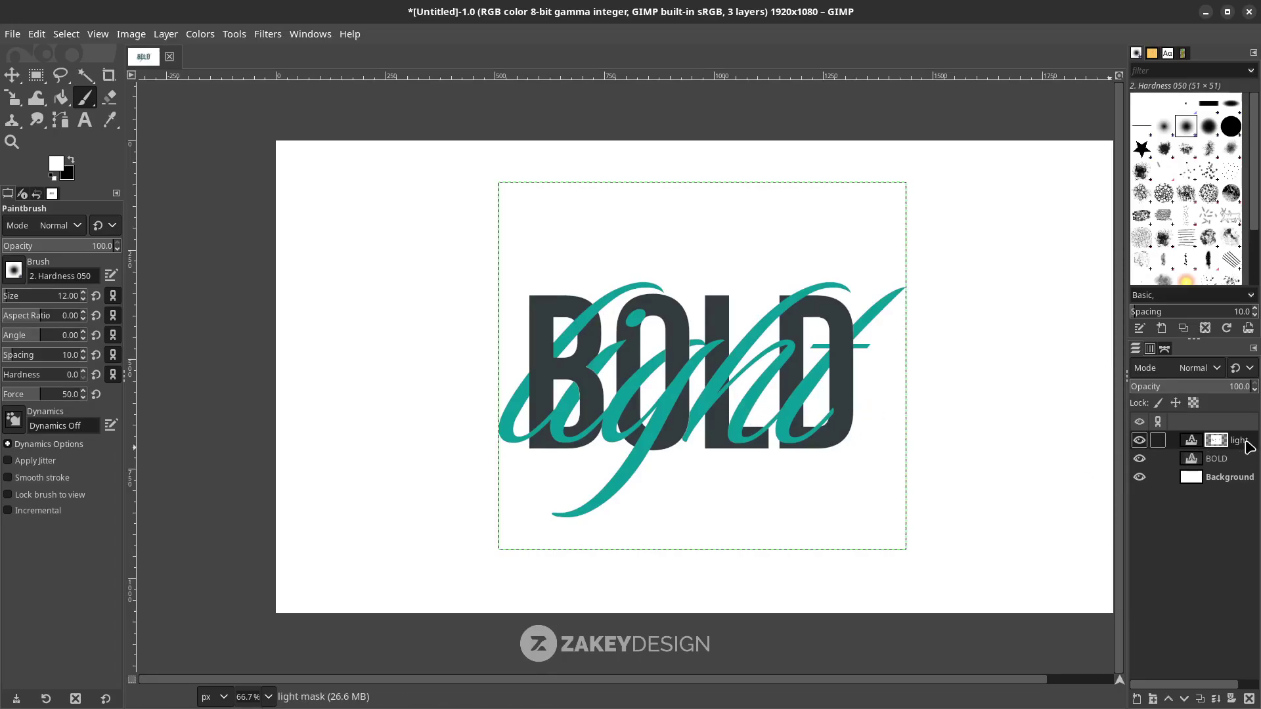
{"action": "right_click", "coordinate": [1248, 447]}
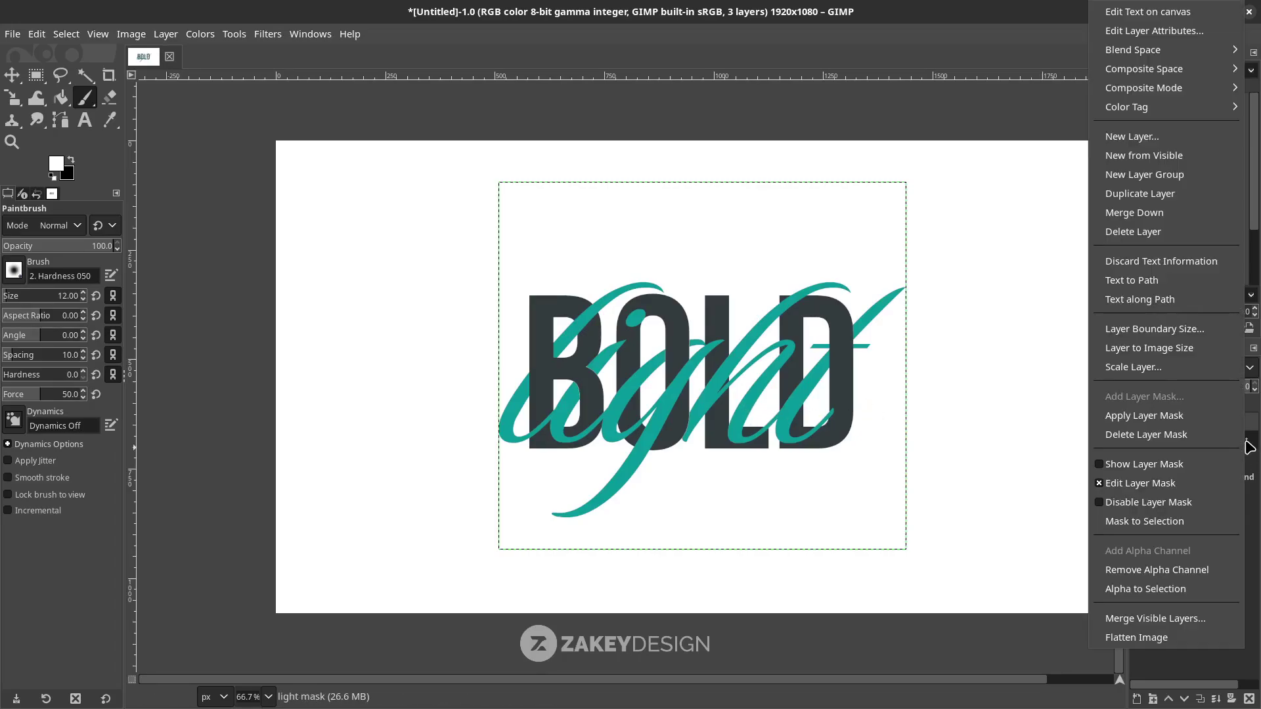
{"action": "left_click", "coordinate": [1190, 591]}
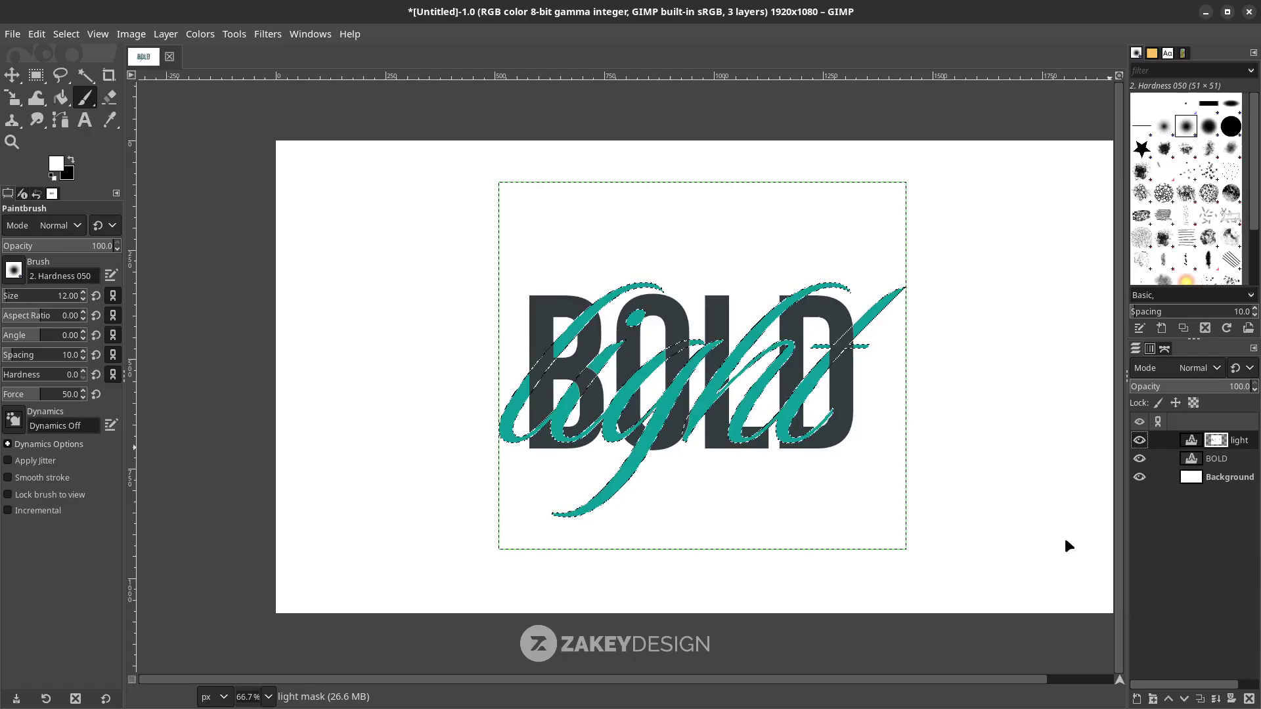
{"action": "left_click", "coordinate": [71, 161]}
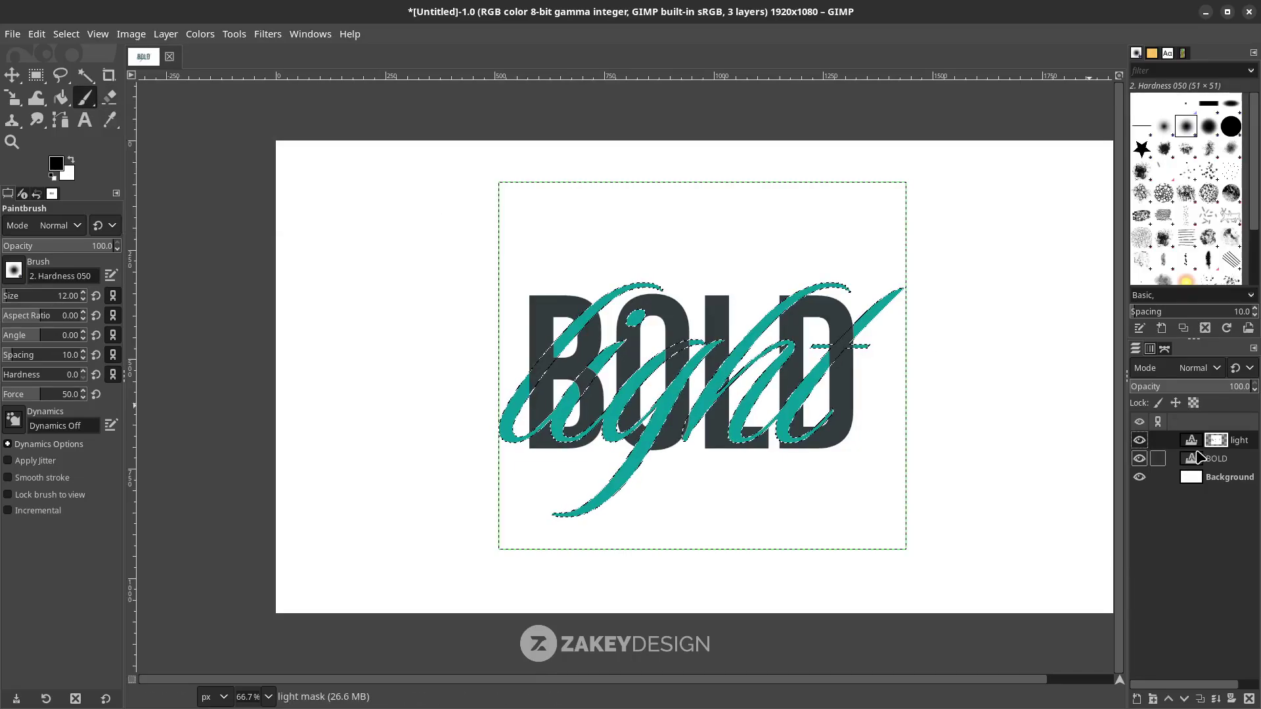
{"action": "left_click", "coordinate": [1192, 444]}
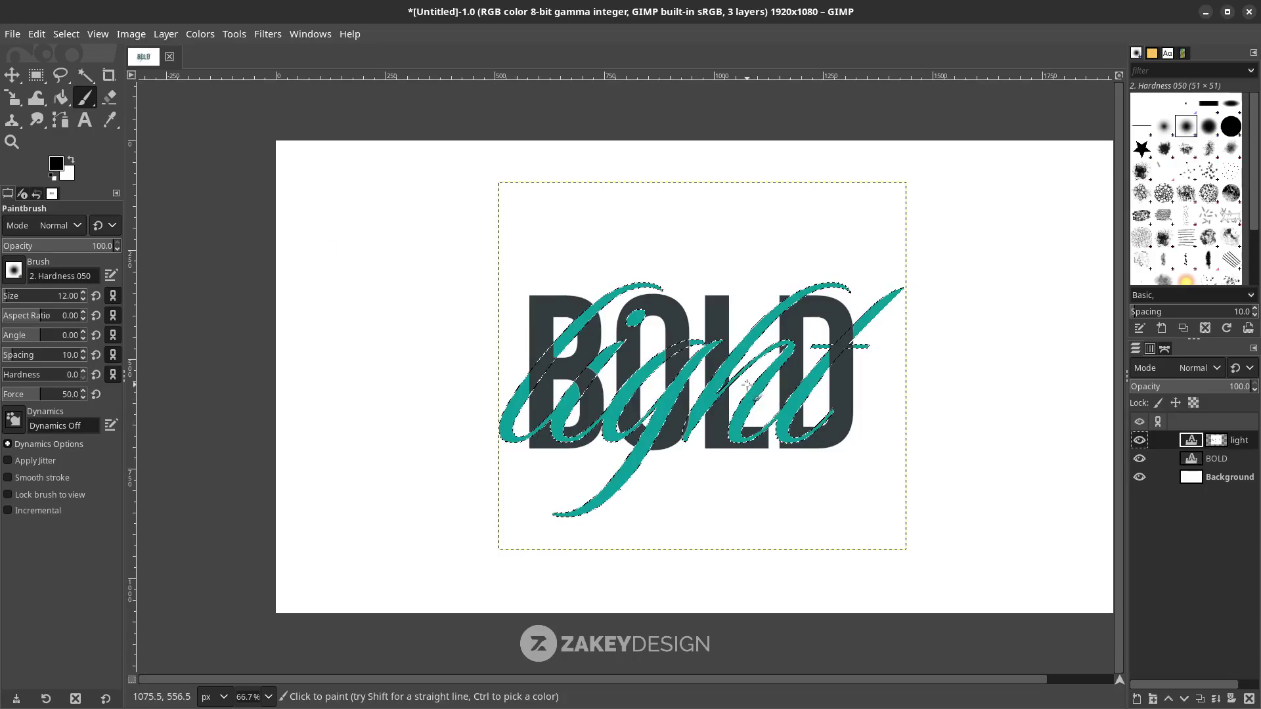
Paint a soft black shadow with a size 44 brush on the script "l" where it meets the B's stem in the upper counter
{"action": "scroll", "coordinate": [600, 339], "scroll_direction": "up", "scroll_amount": 3}
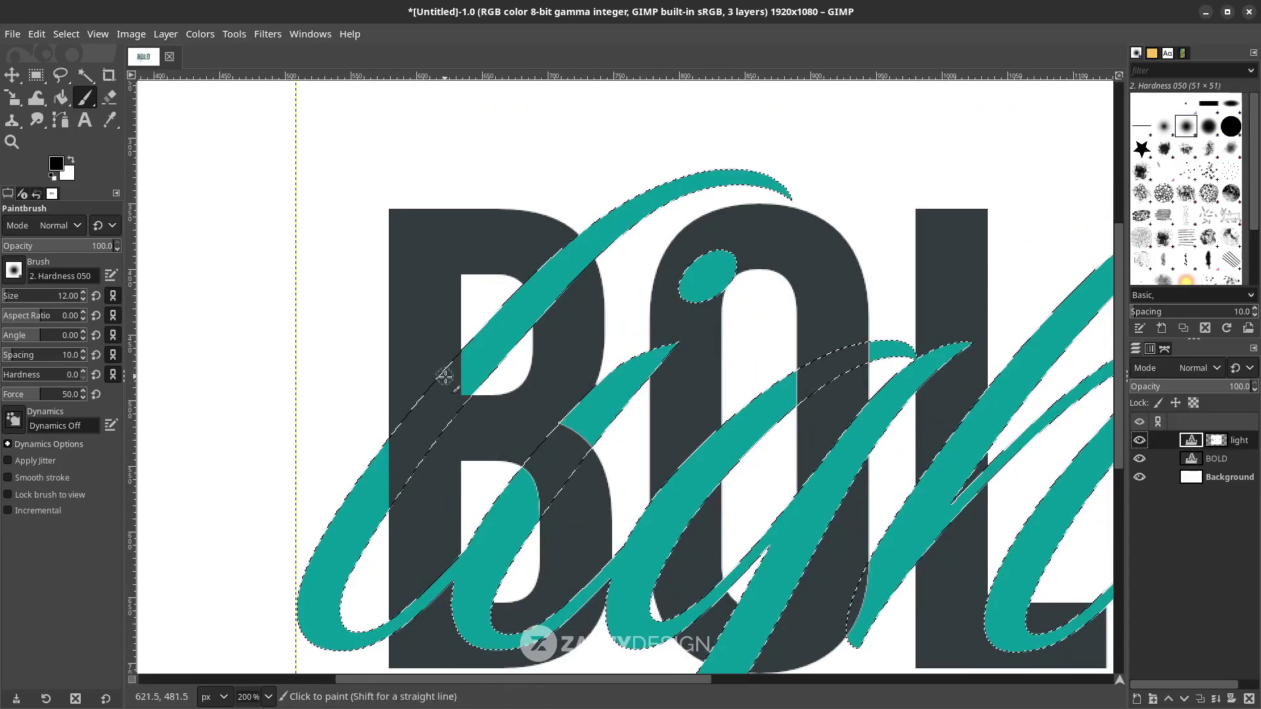
{"action": "scroll", "coordinate": [458, 386], "scroll_direction": "up", "scroll_amount": 4}
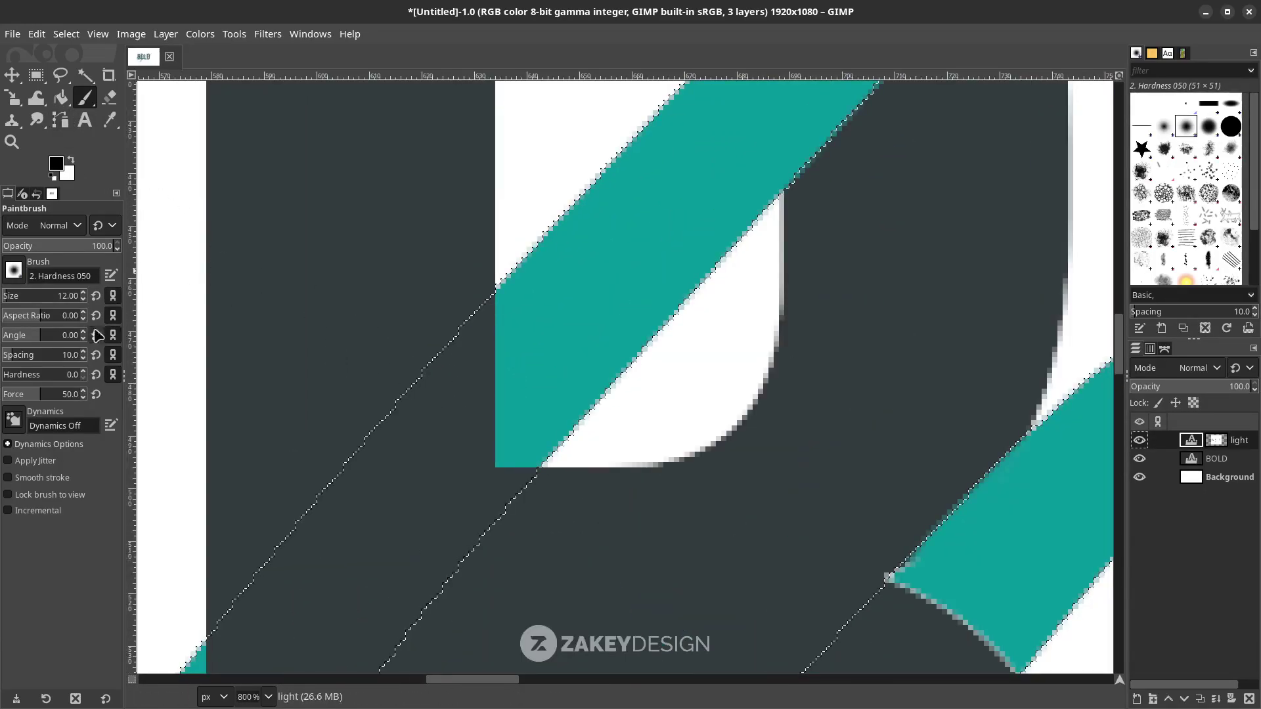
{"action": "left_click", "coordinate": [12, 302]}
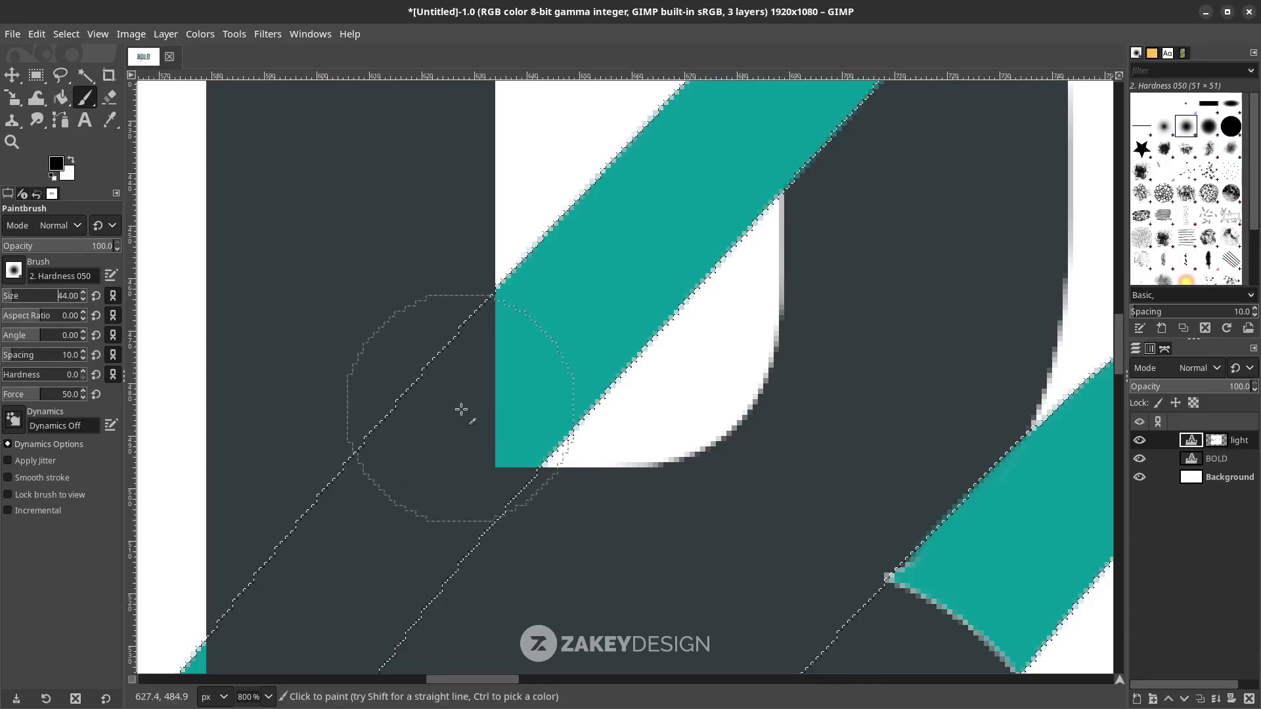
{"action": "left_click", "coordinate": [461, 343]}
{"action": "left_click", "coordinate": [465, 309]}
{"action": "left_click", "coordinate": [468, 380]}
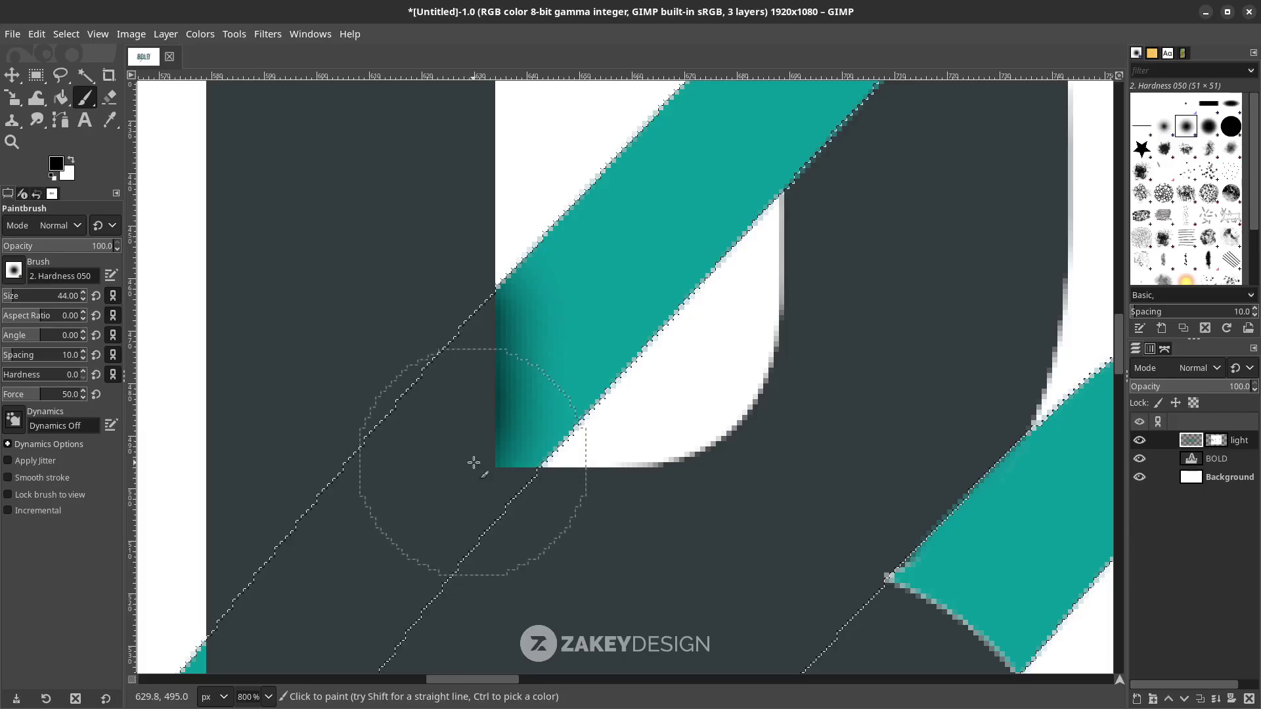
{"action": "scroll", "coordinate": [460, 486], "scroll_direction": "down", "scroll_amount": 4}
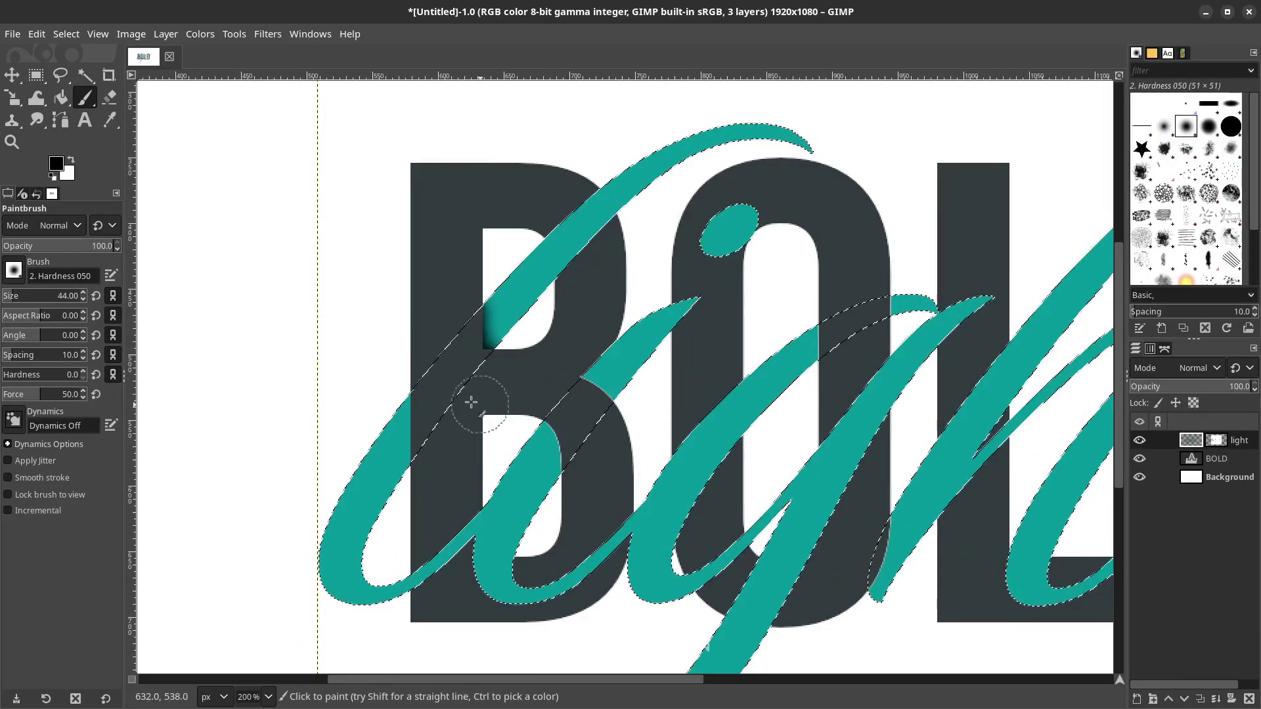
{"action": "scroll", "coordinate": [714, 352], "scroll_direction": "left", "scroll_amount": 5}
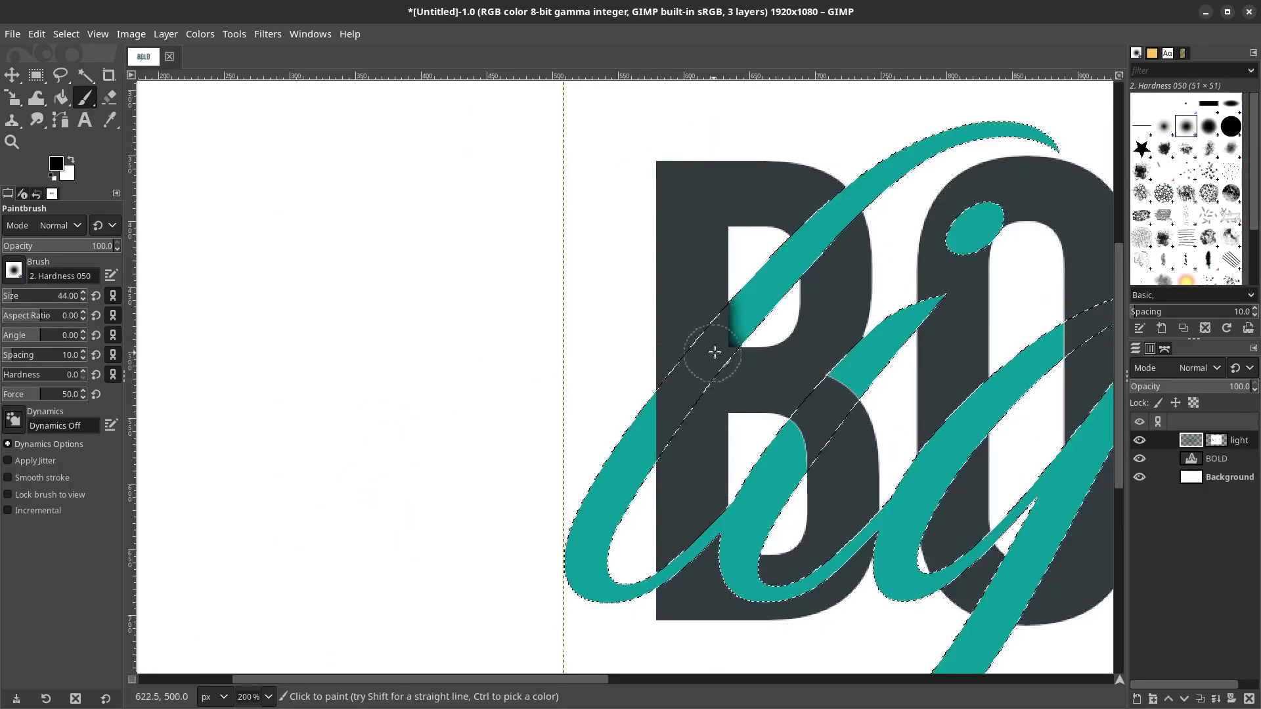
{"action": "scroll", "coordinate": [610, 199], "scroll_direction": "right", "scroll_amount": 5}
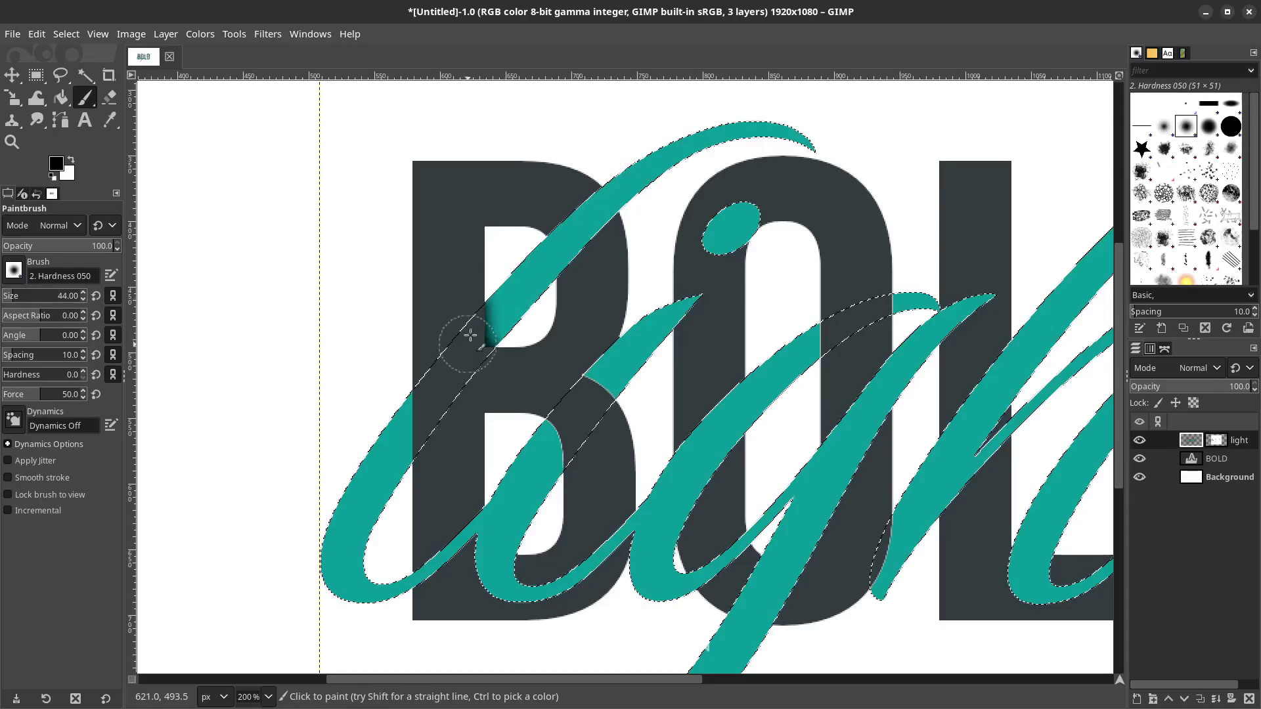